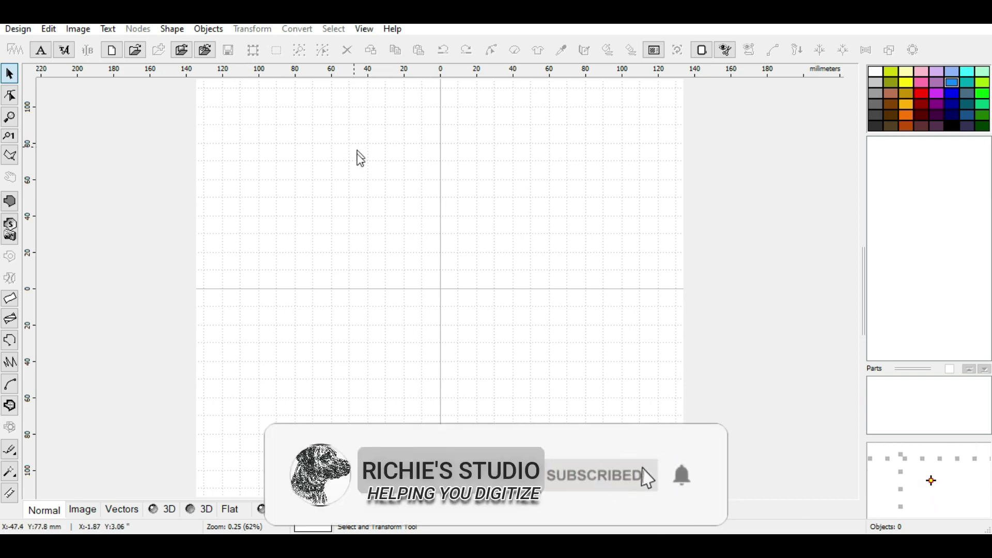
- Import IMG-20201207-WA0005 from the Desktop at its original size, declining scaling
scroll(397, 194, "down", 1)
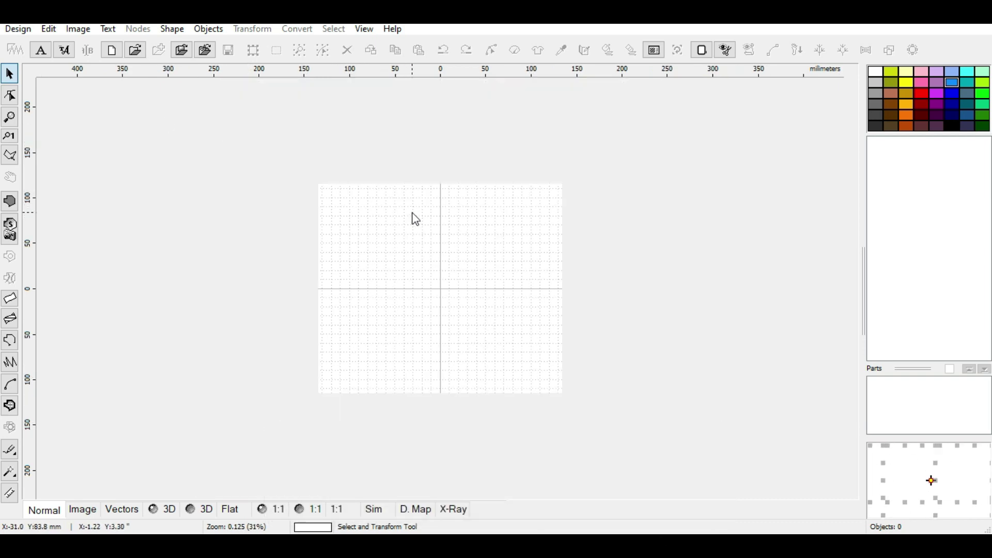
scroll(416, 220, "up", 1)
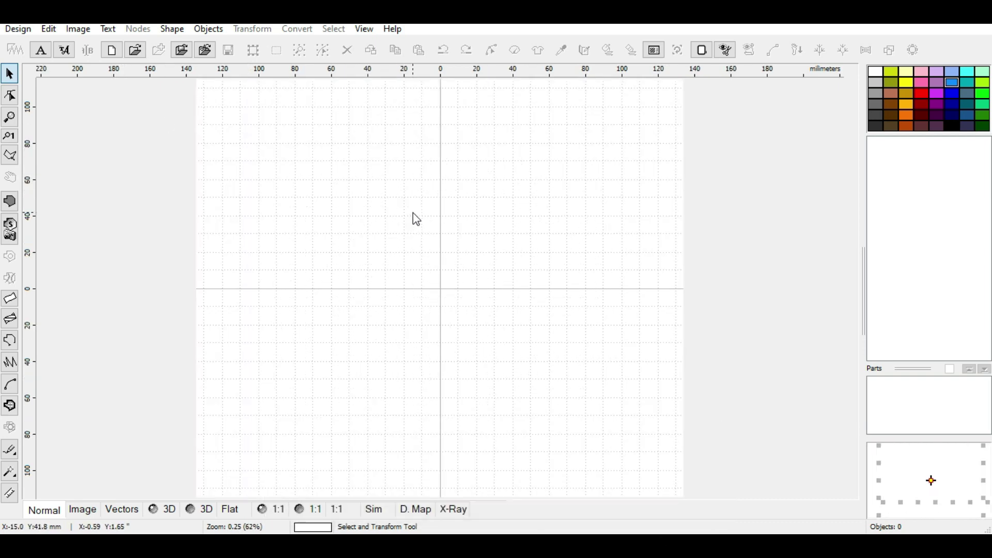
left_click(79, 29)
left_click(85, 45)
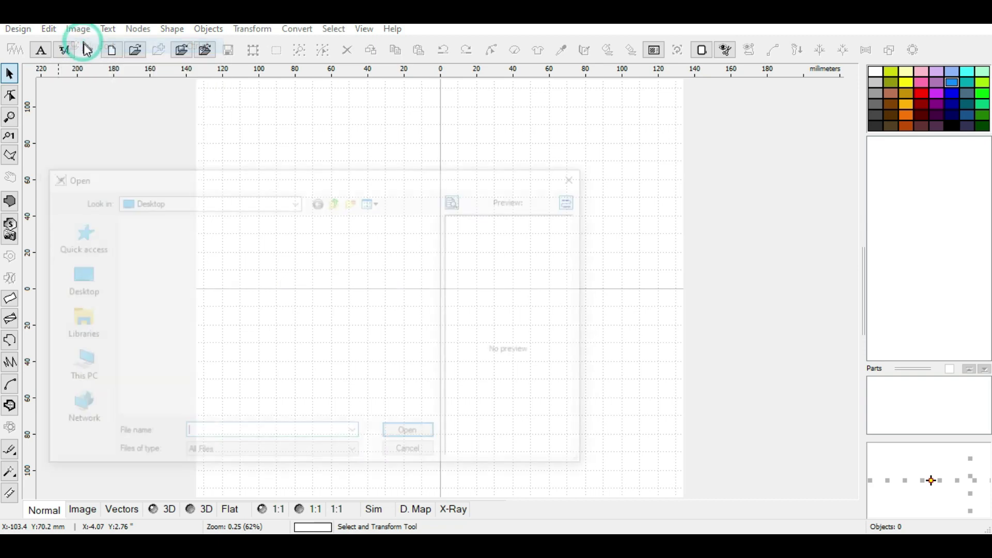
left_click(229, 259)
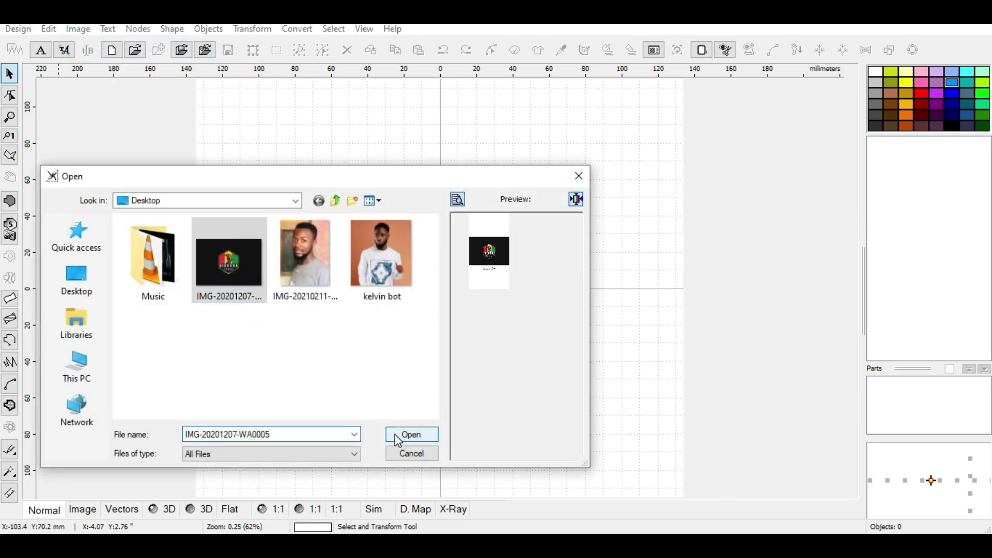
left_click(411, 435)
left_click(528, 333)
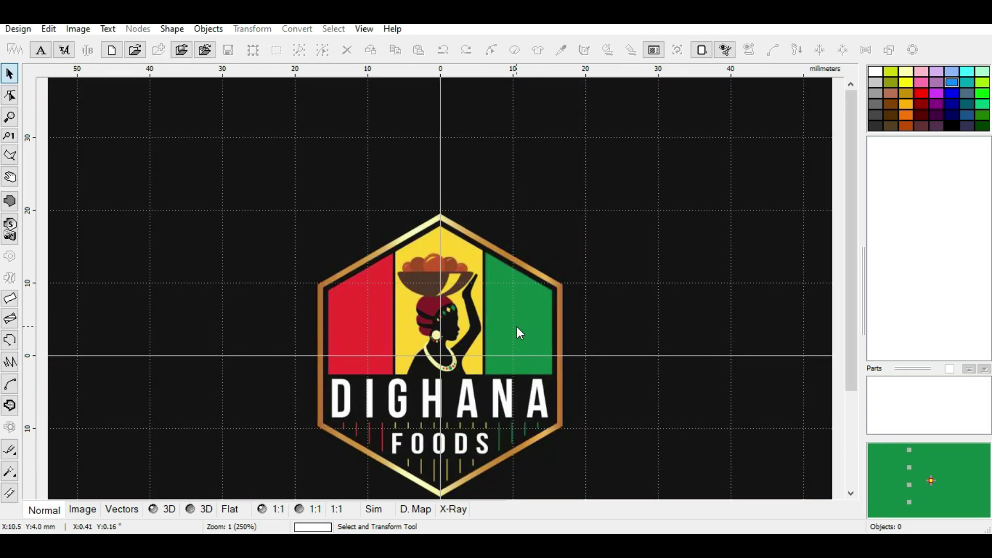
scroll(487, 364, "down", 1)
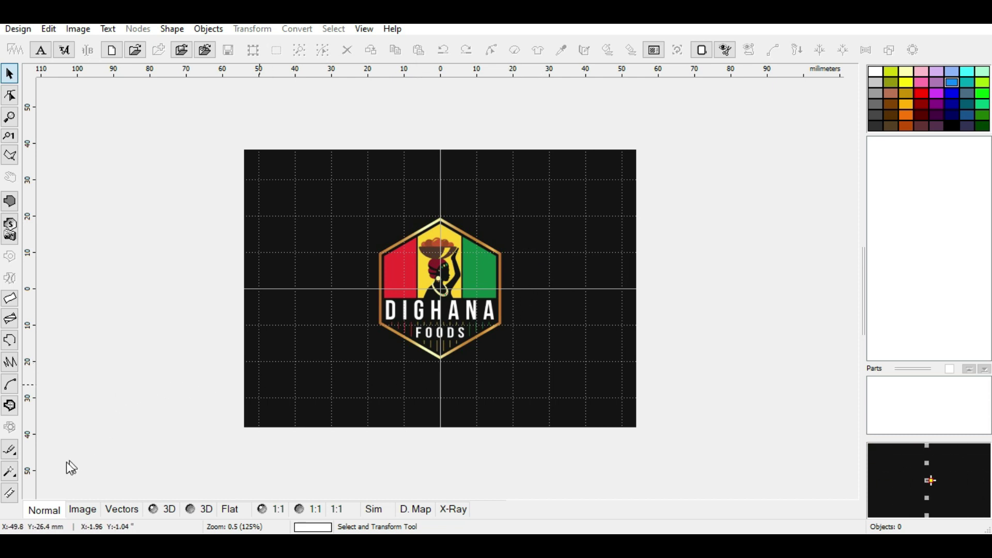
left_click(9, 492)
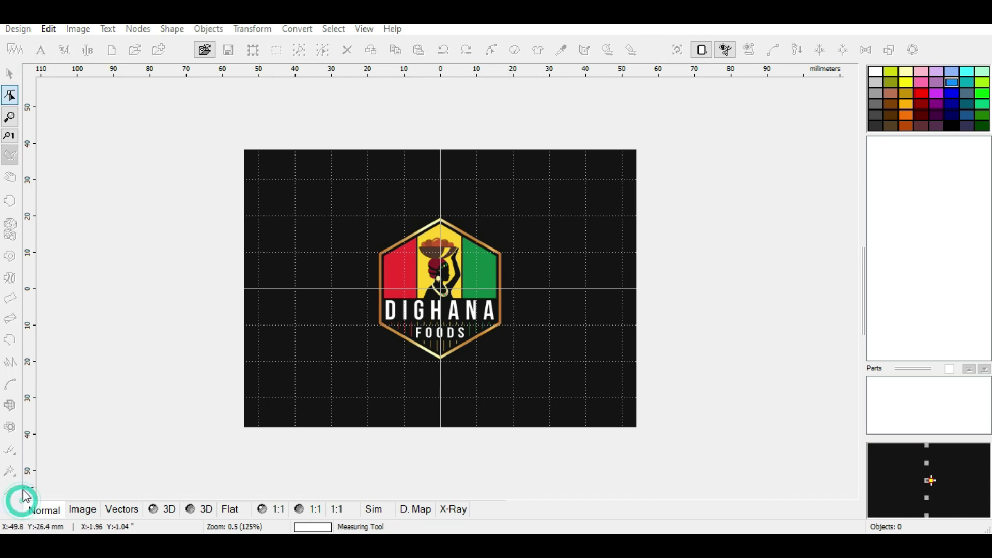
left_click(441, 360)
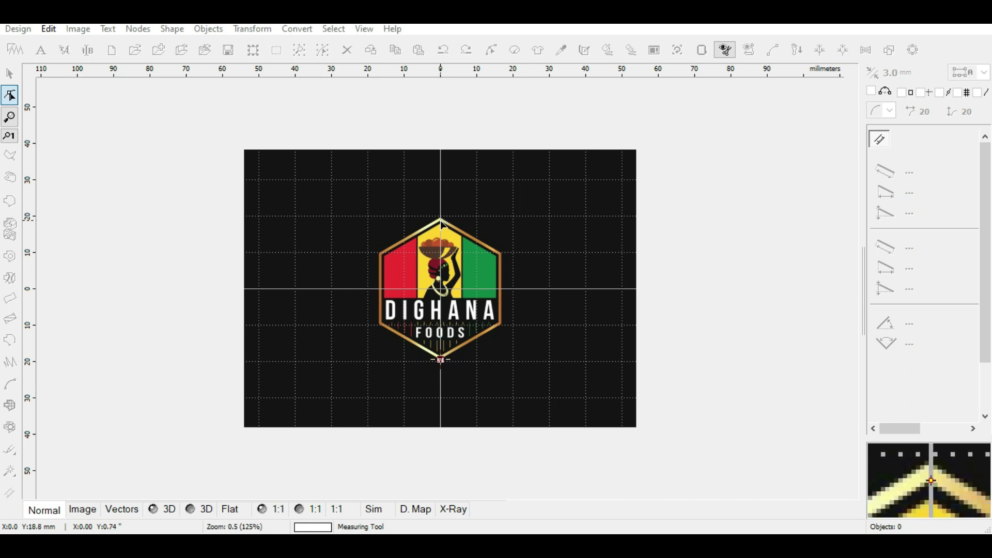
left_click(442, 222)
scroll(441, 222, "up", 1)
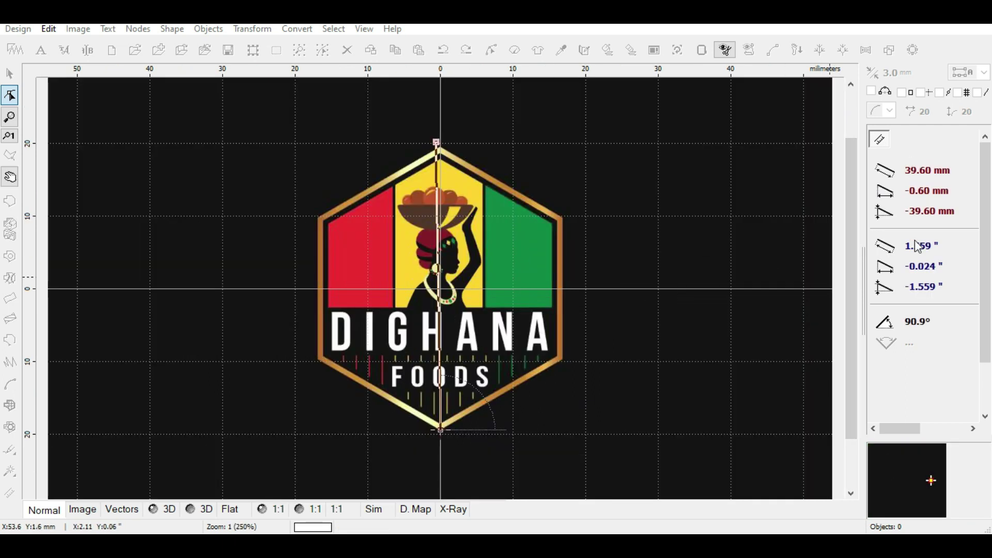
key("Escape")
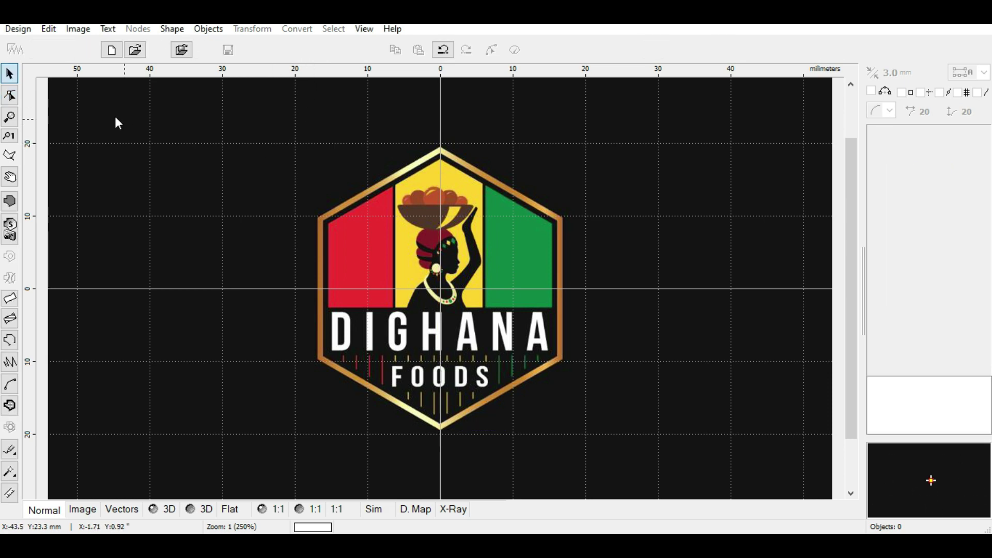
left_click(78, 28)
left_click(495, 146)
scroll(441, 339, "down", 1)
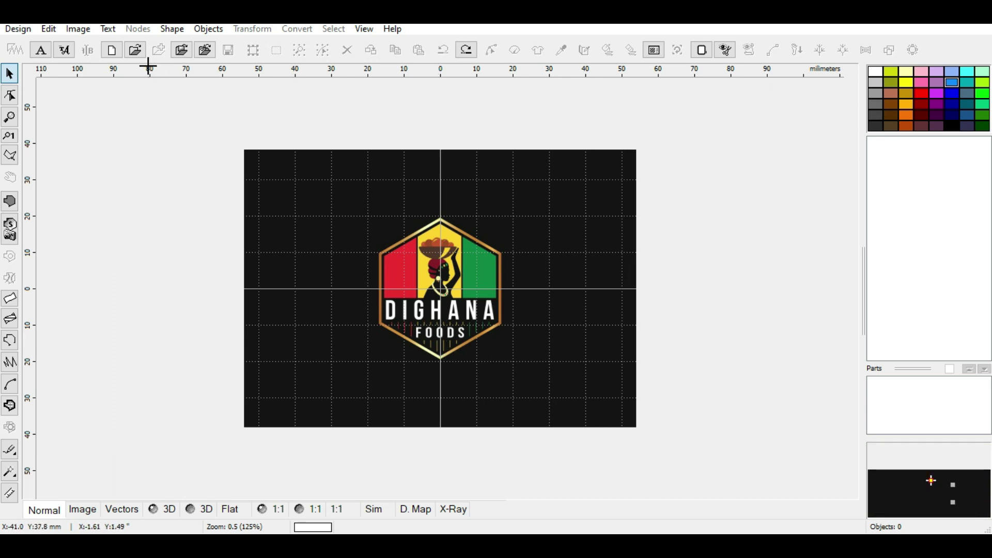
- Start cropping the logo and drag the crop frame's corners in toward the hexagon badge
left_click(79, 31)
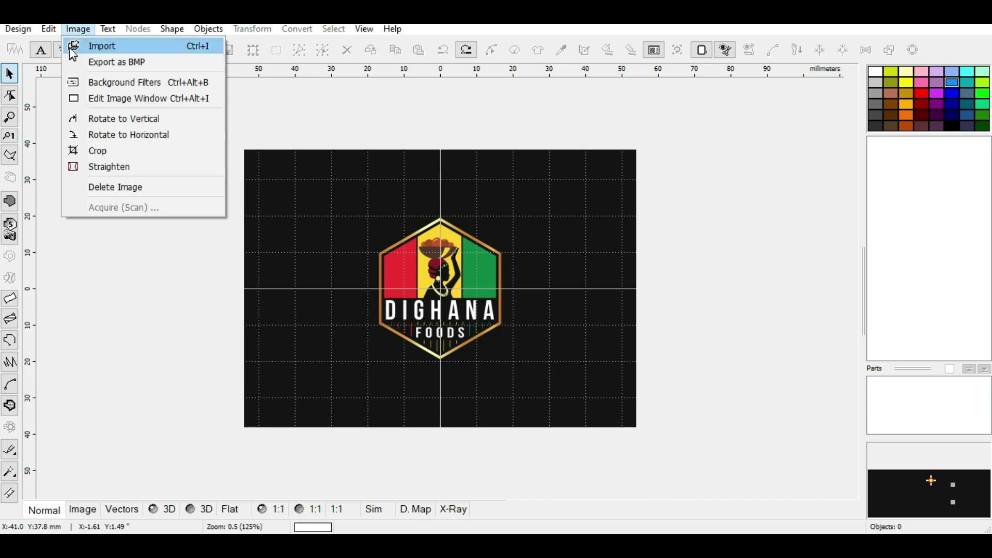
left_click(116, 153)
left_click_drag(351, 223, 373, 213)
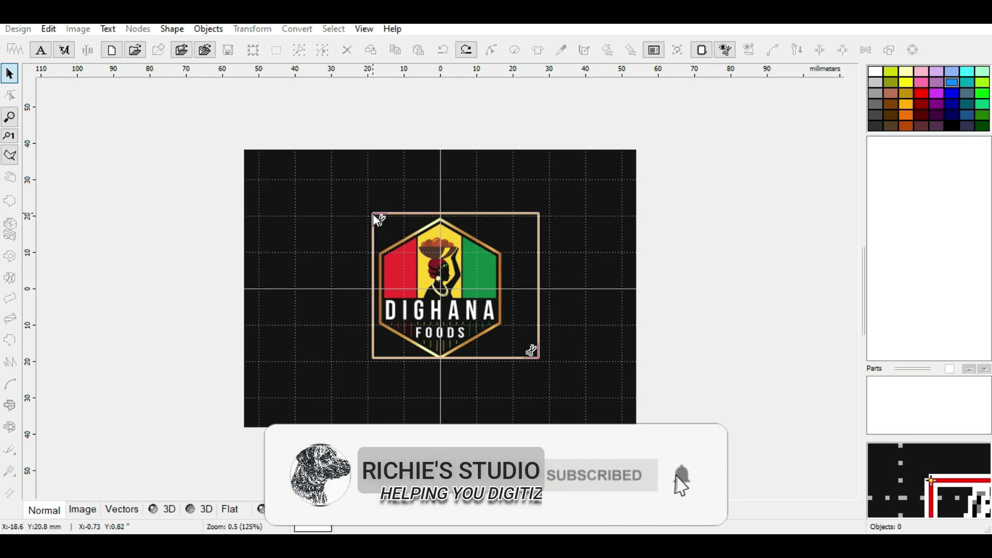
left_click_drag(530, 349, 512, 362)
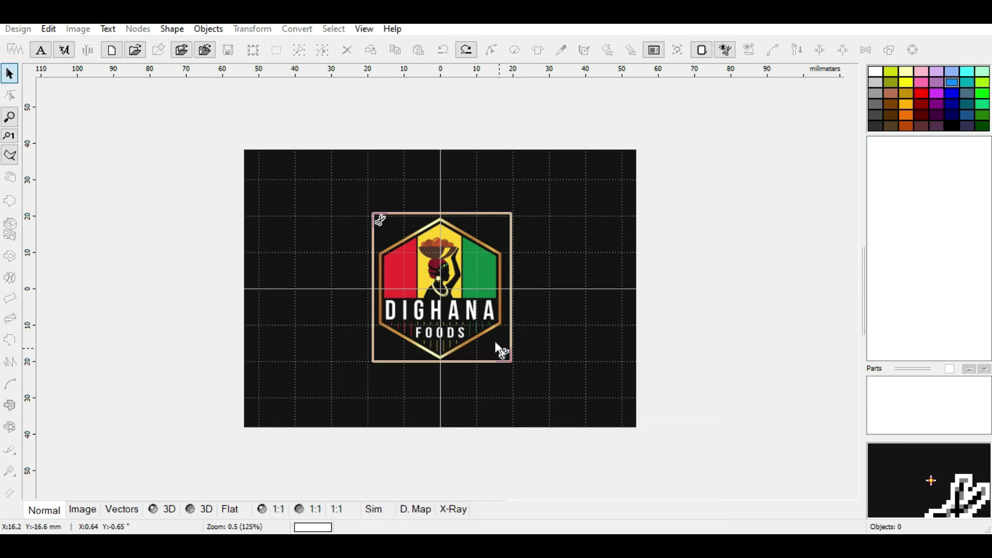
scroll(510, 361, "up", 2)
scroll(478, 320, "up", 3)
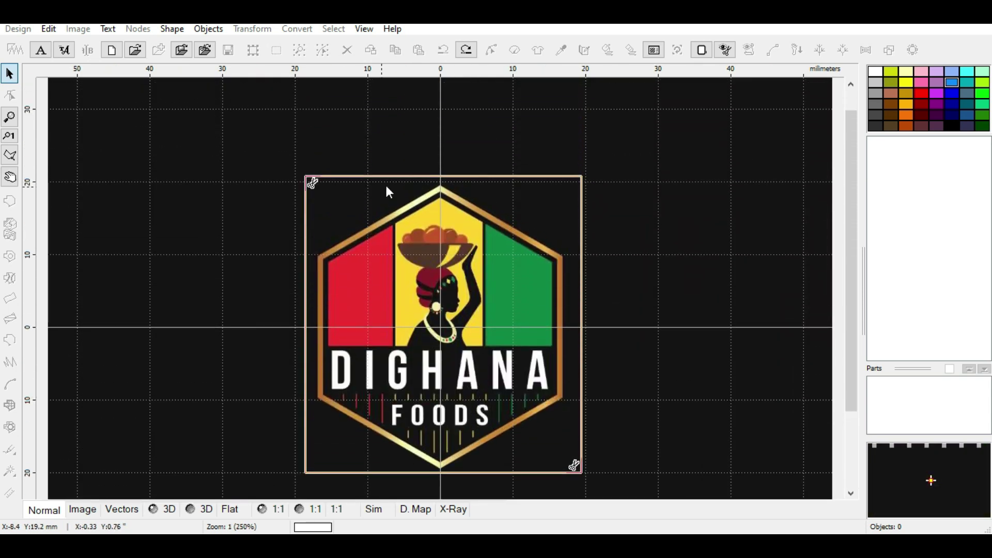
left_click_drag(313, 182, 306, 181)
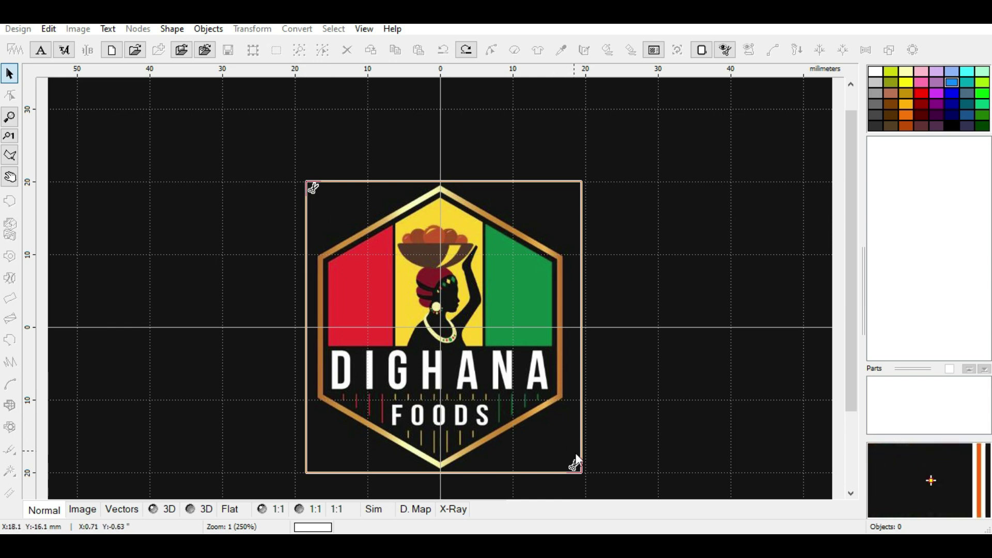
mouse_move(578, 468)
left_mouse_down()
mouse_move(569, 472)
mouse_move(578, 480)
left_mouse_up()
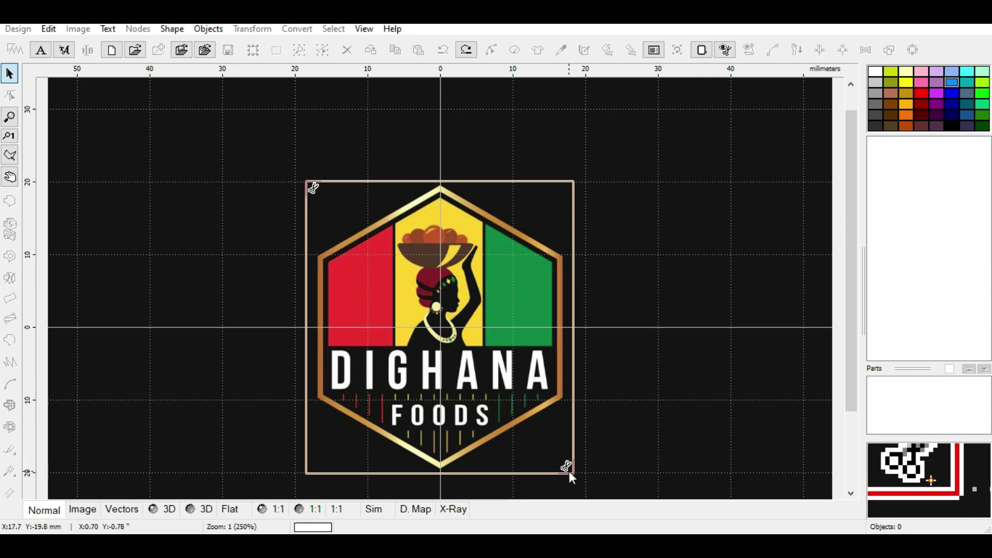
left_click_drag(566, 473, 568, 476)
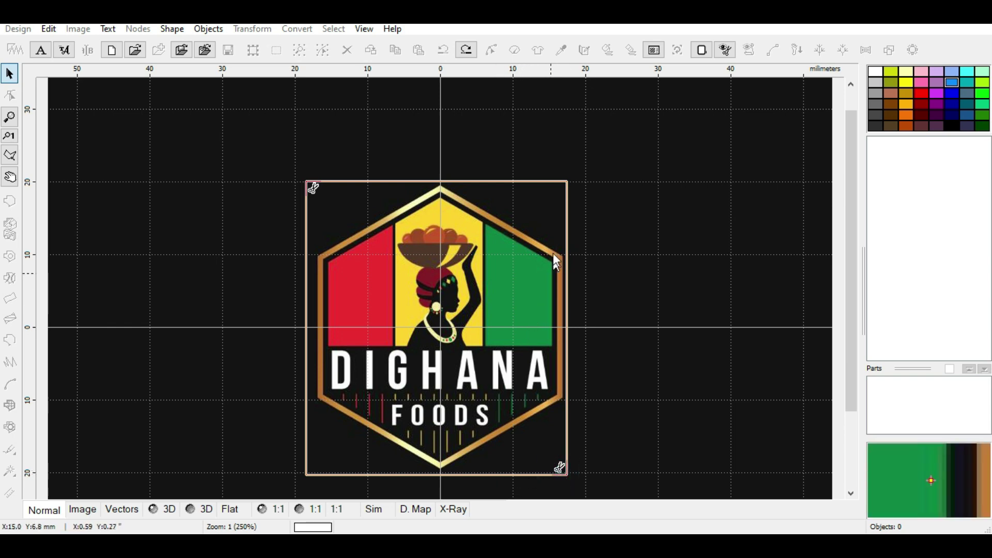
- Fine-tune the crop frame snugly around the badge and apply Crop Image
scroll(528, 238, "up", 1)
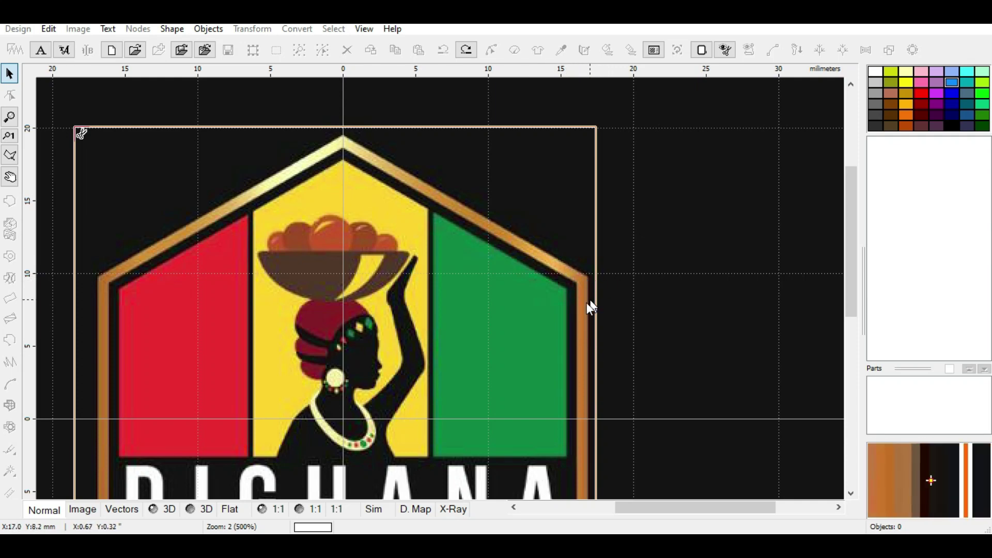
scroll(606, 332, "down", 1)
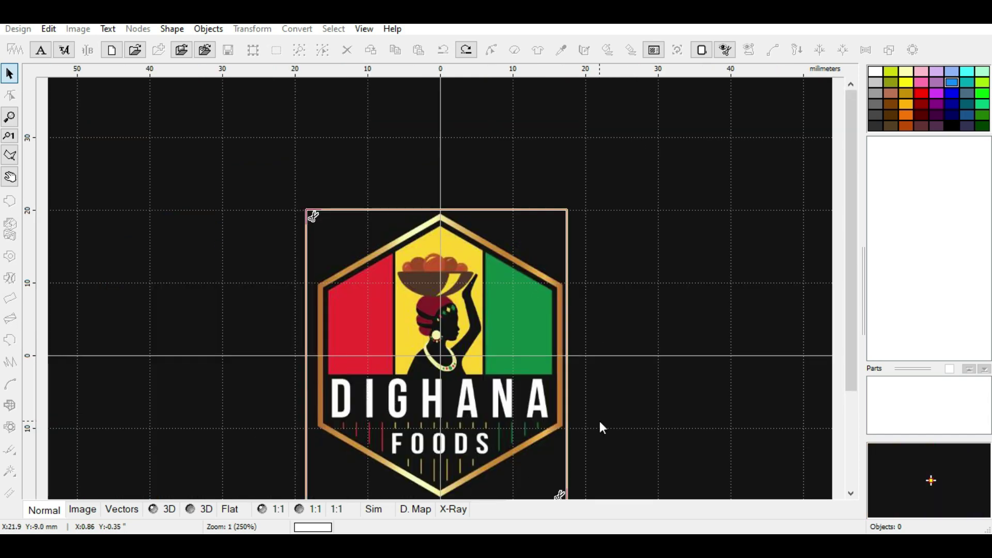
scroll(579, 425, "down", 1)
scroll(519, 352, "up", 1)
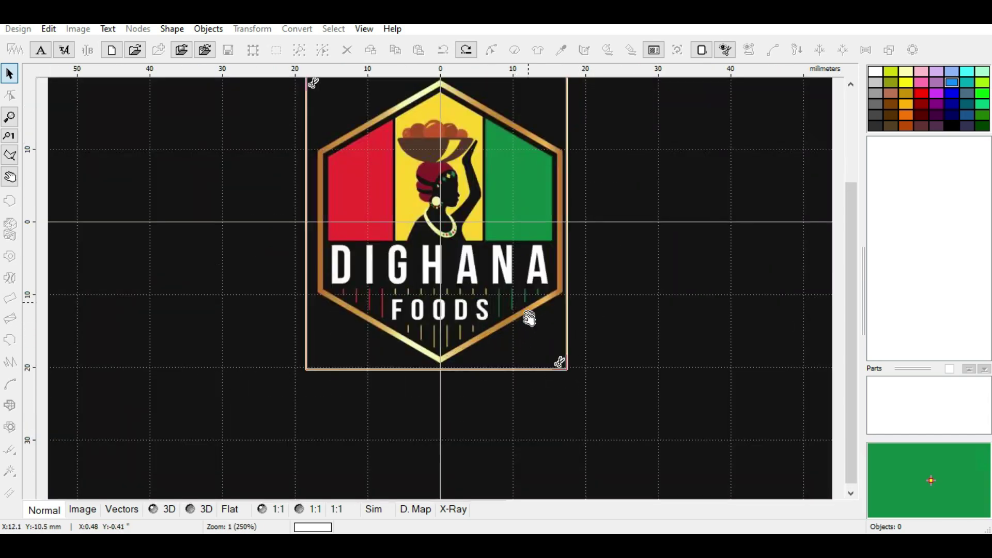
scroll(531, 317, "up", 2)
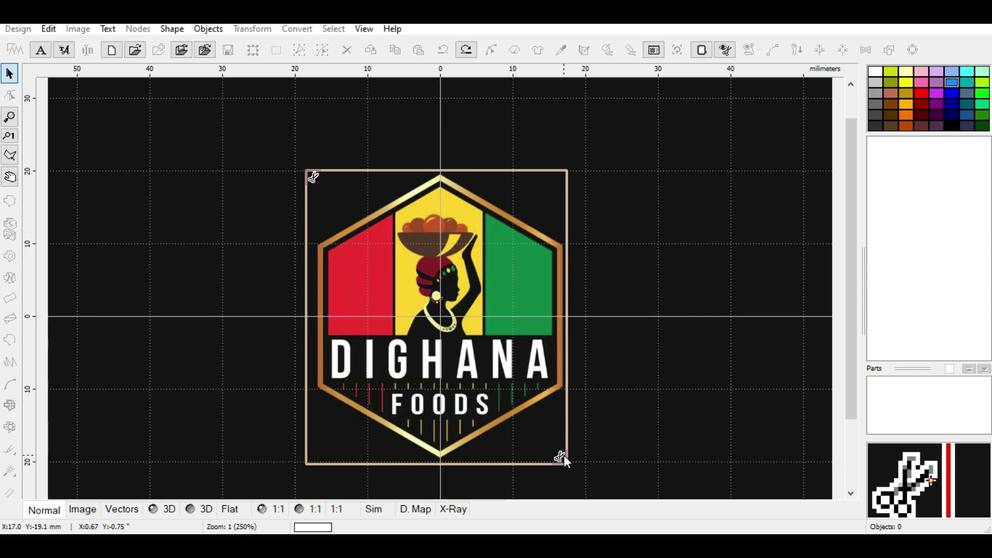
left_click_drag(564, 457, 572, 465)
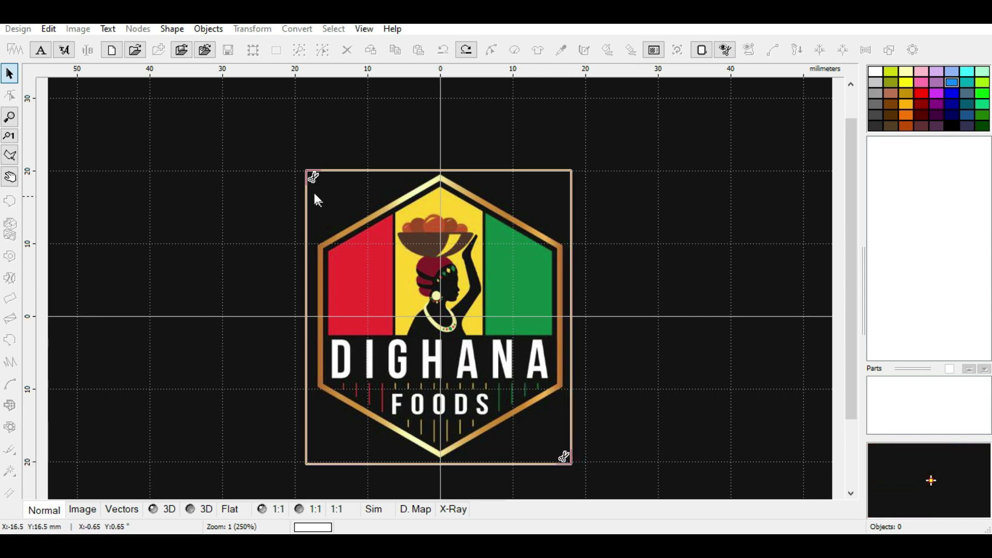
left_click_drag(314, 176, 305, 165)
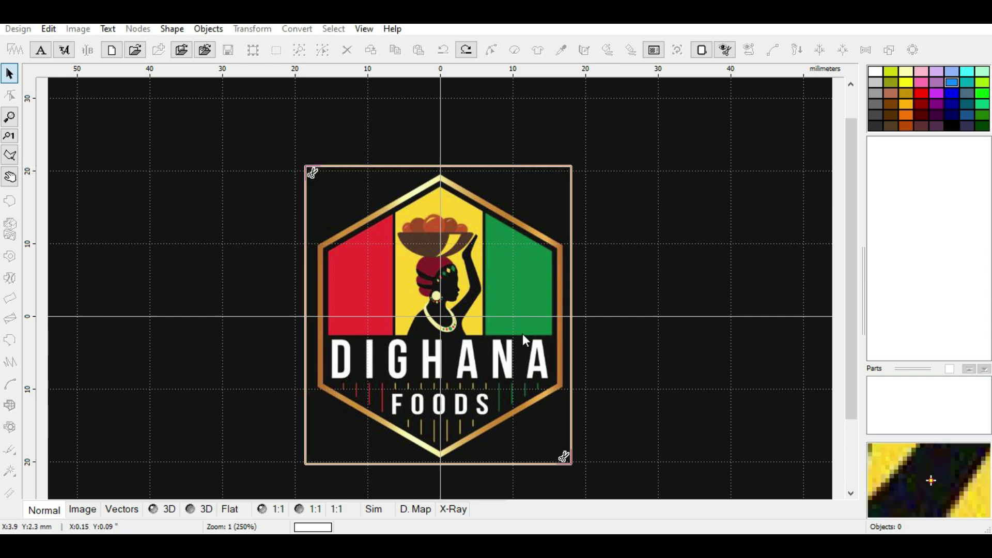
right_click(535, 343)
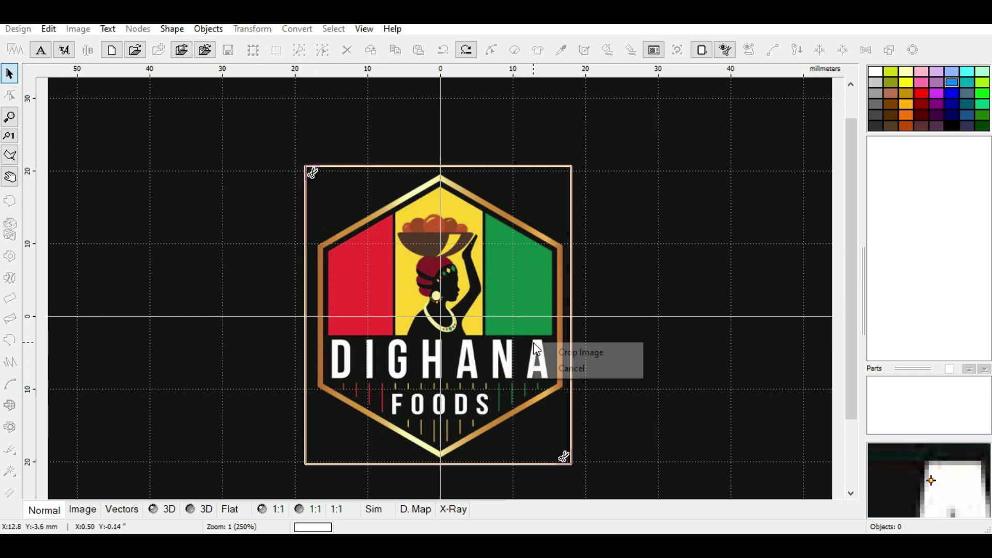
left_click(619, 352)
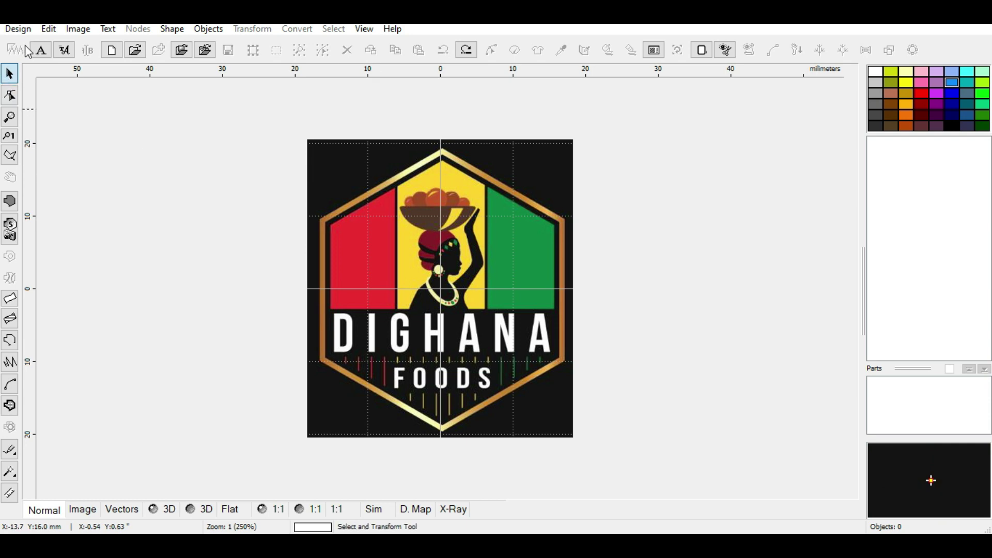
- Bring up the Edit Image Window's size settings, positioned clear of the logo
left_click(68, 31)
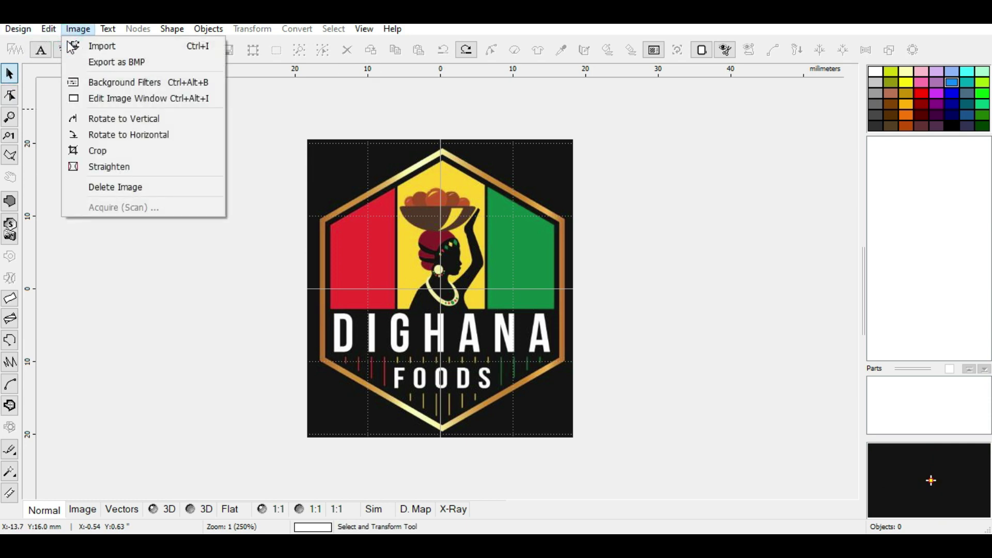
left_click(88, 100)
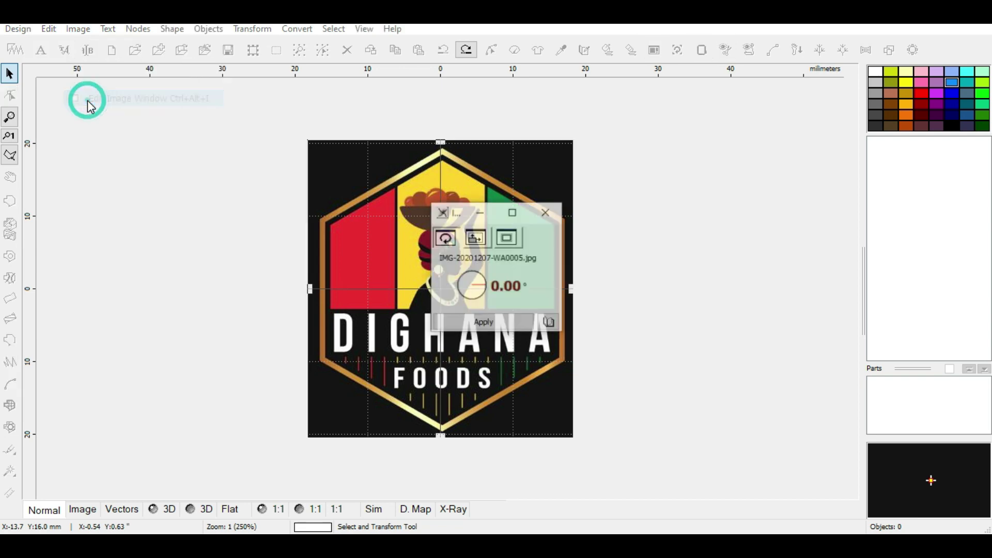
left_click(475, 238)
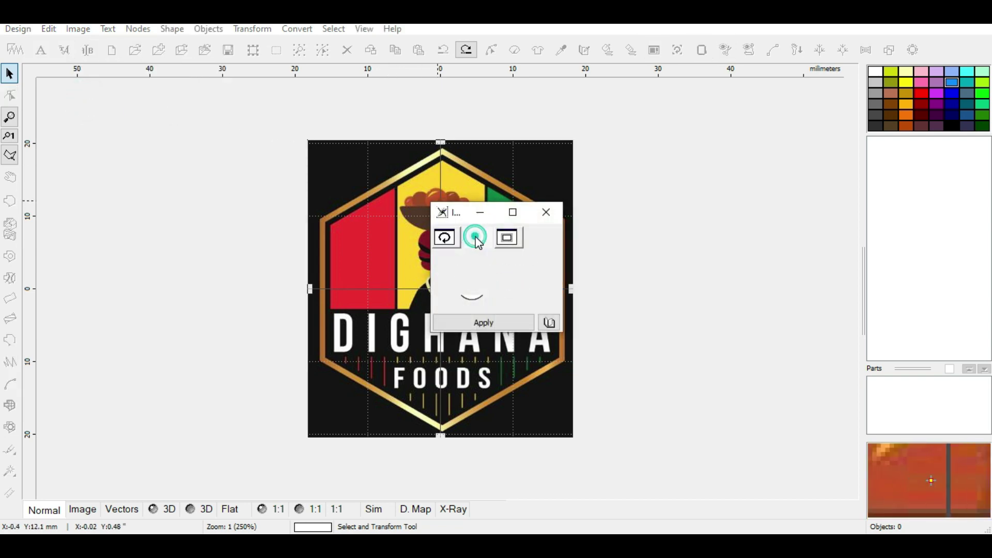
left_click_drag(462, 216, 709, 218)
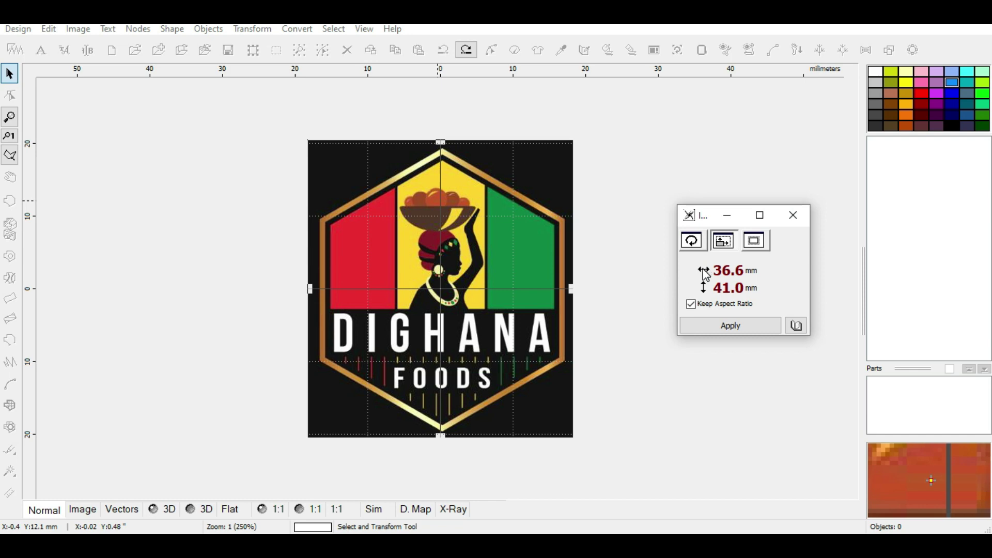
- Set the logo height to 90 mm with aspect ratio kept and apply it
left_click(706, 288)
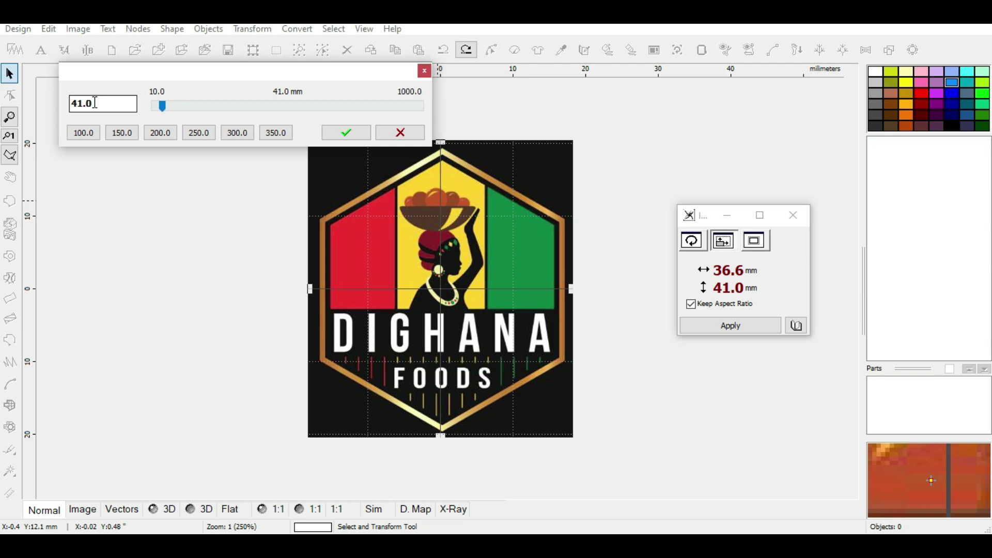
left_click_drag(93, 105, 56, 111)
type("85")
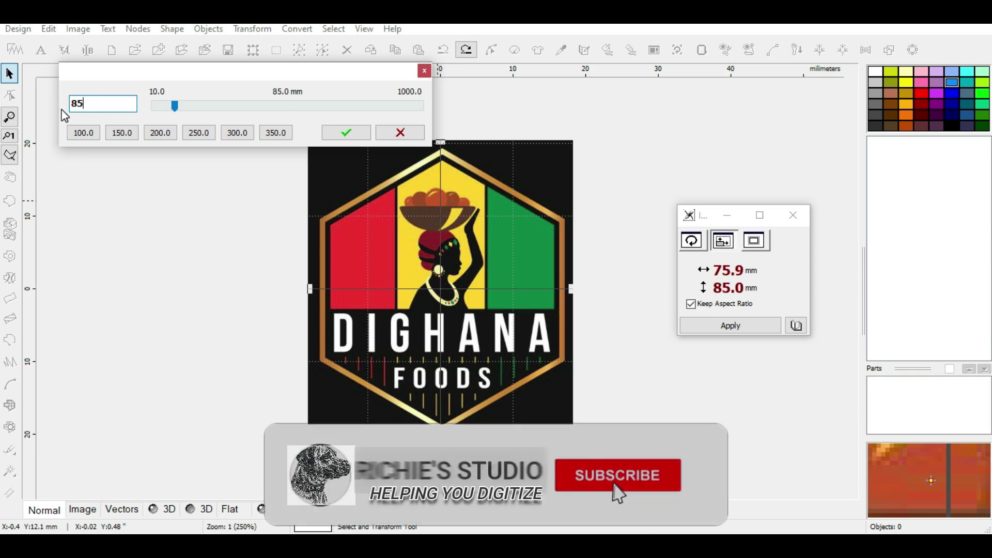
key("BackSpace")
key("BackSpace")
type("90")
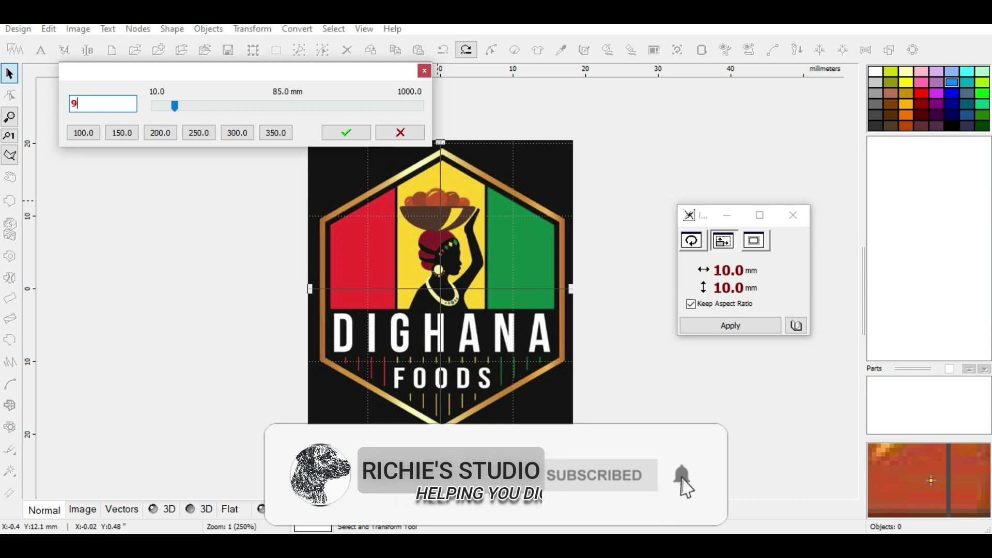
left_click(331, 136)
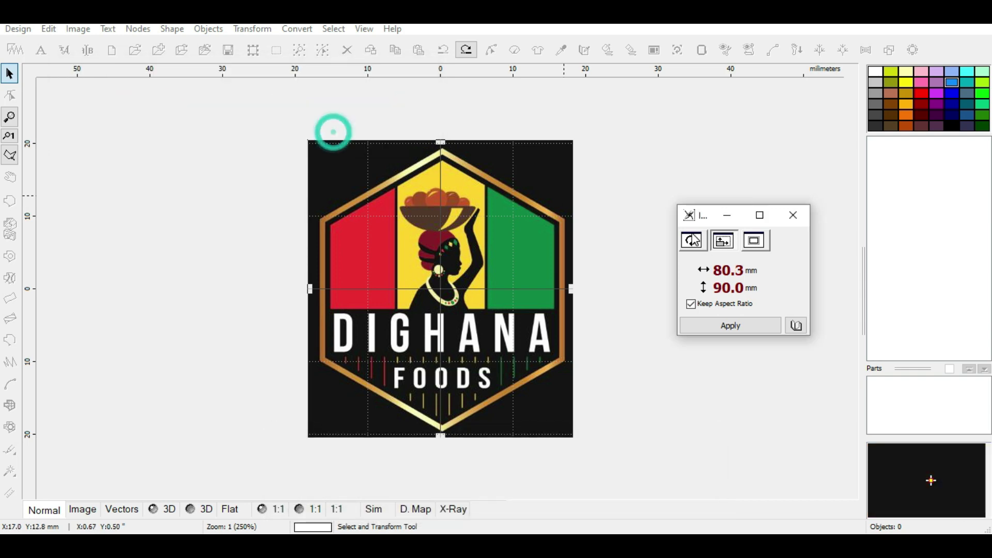
left_click(726, 325)
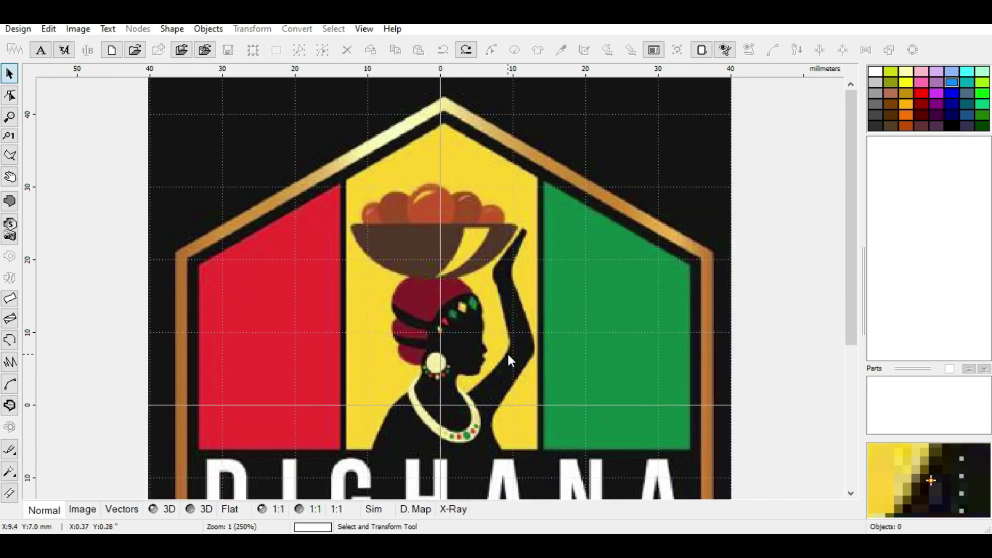
- Measure the hexagon from its bottom vertex to its top vertex, reading 86.00 mm
scroll(148, 428, "down", 2)
left_click(8, 495)
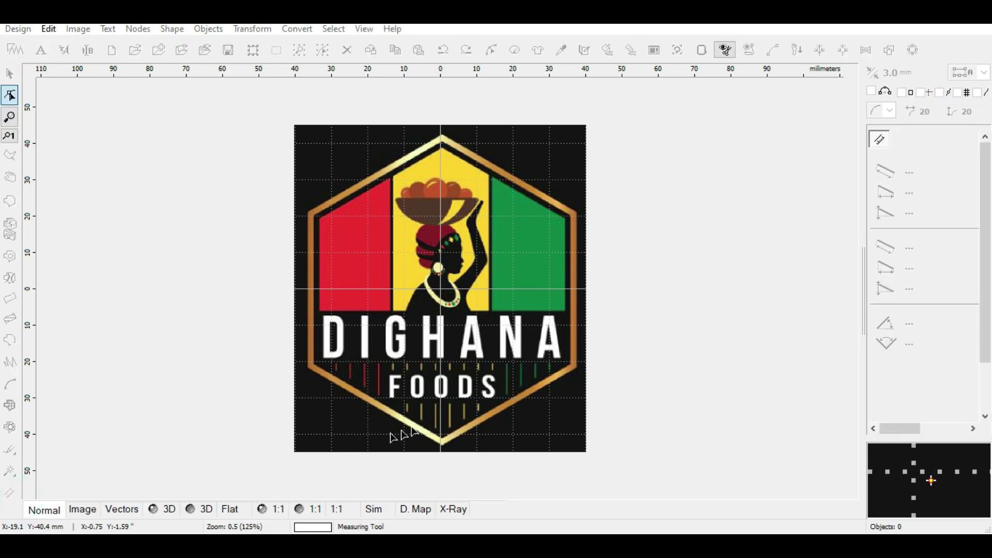
left_click(442, 444)
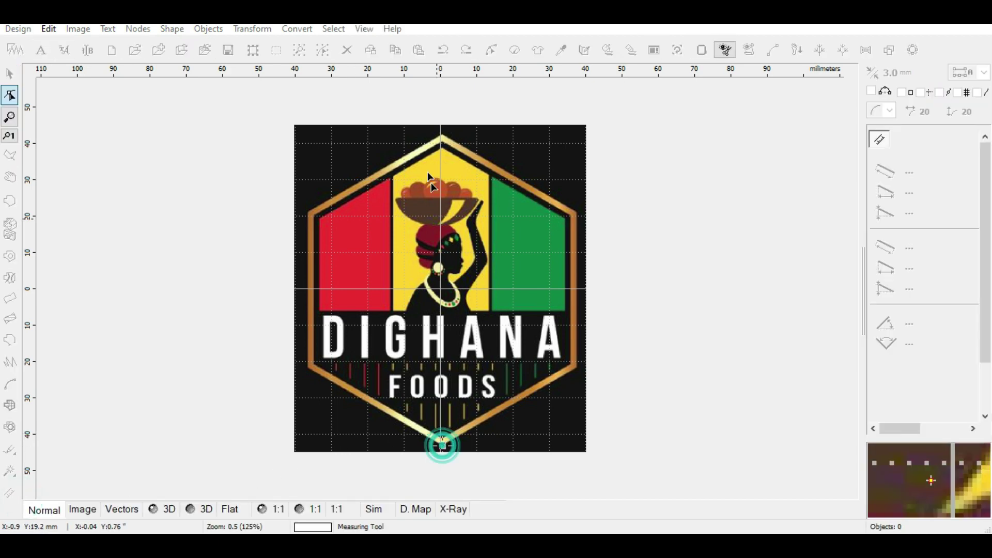
left_click(443, 135)
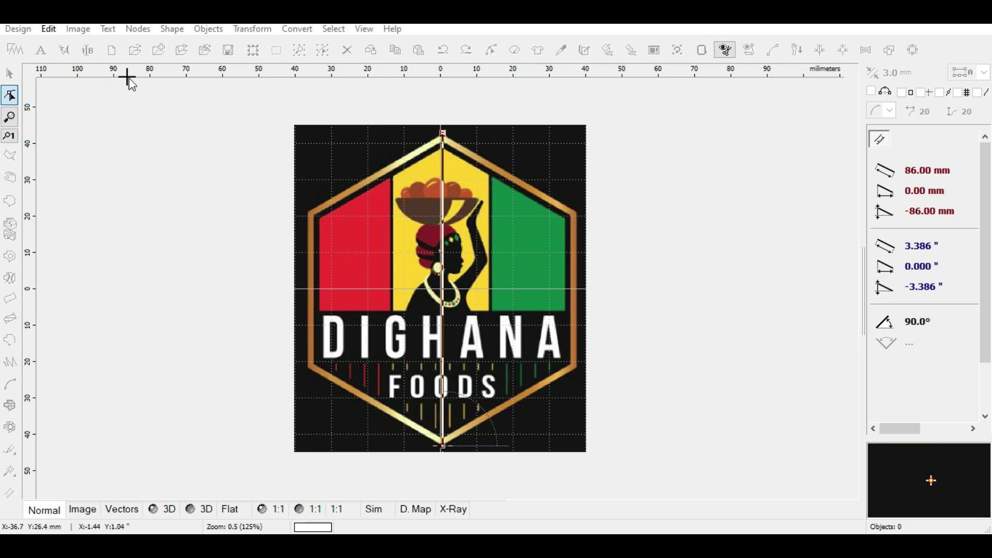
key("Escape")
- Apply a smaller logo size of 74.9 × 84.0 mm in the Edit Image Window
left_click(80, 29)
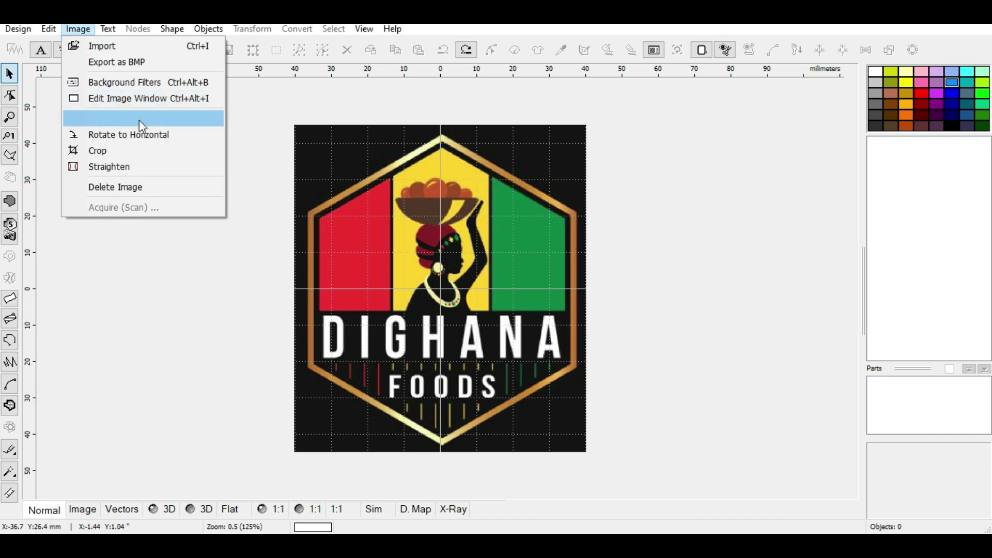
left_click(96, 102)
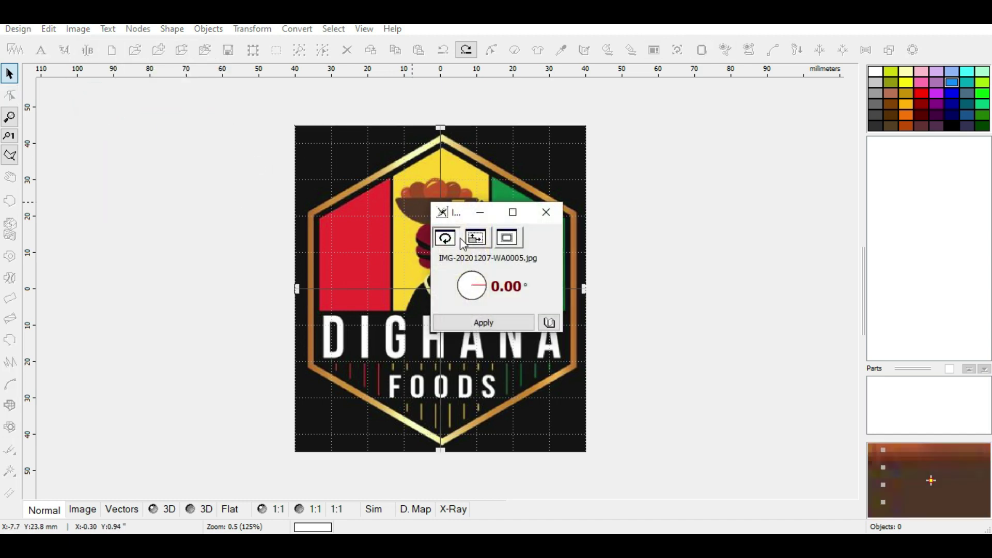
left_click(475, 238)
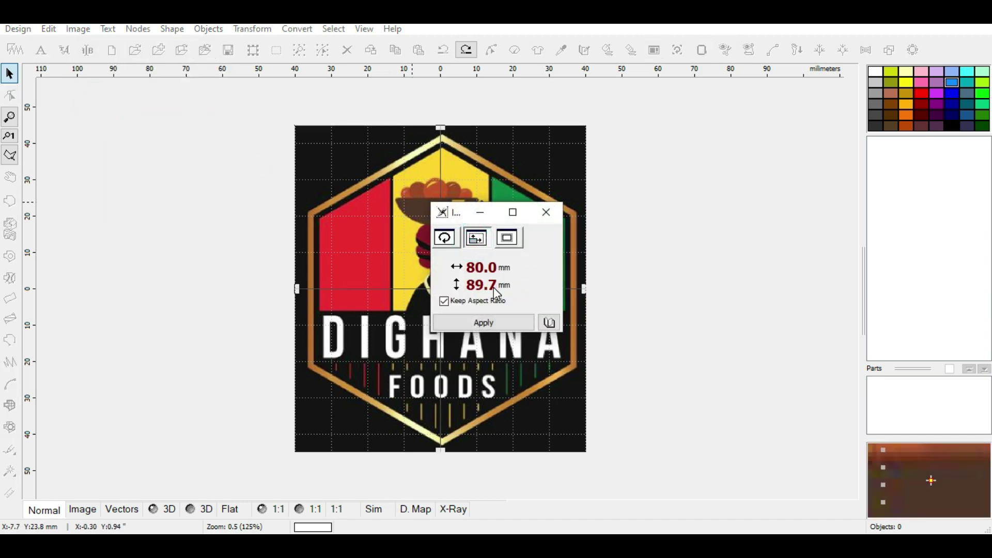
left_click(484, 323)
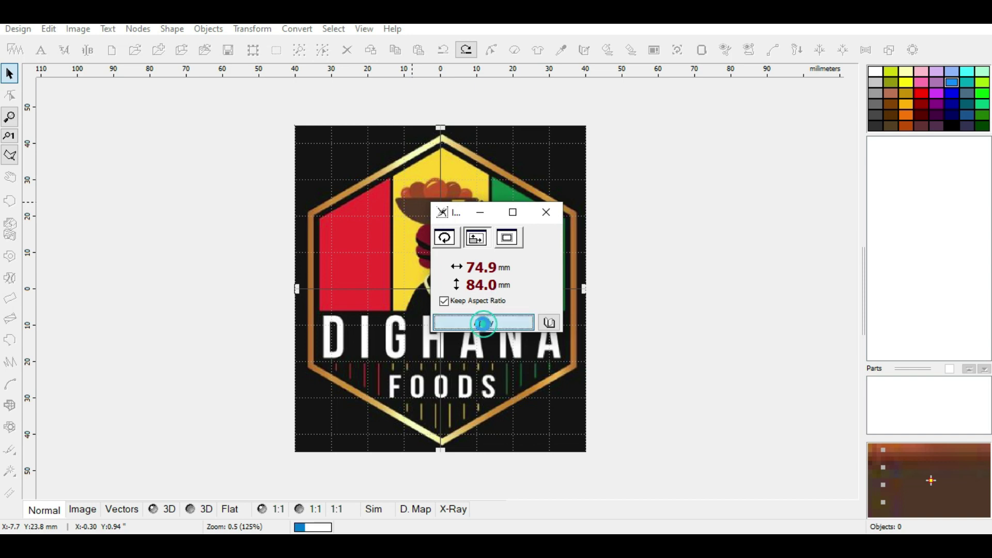
- Re-measure the hexagon from bottom to top point, now 79.60 mm
left_click(10, 493)
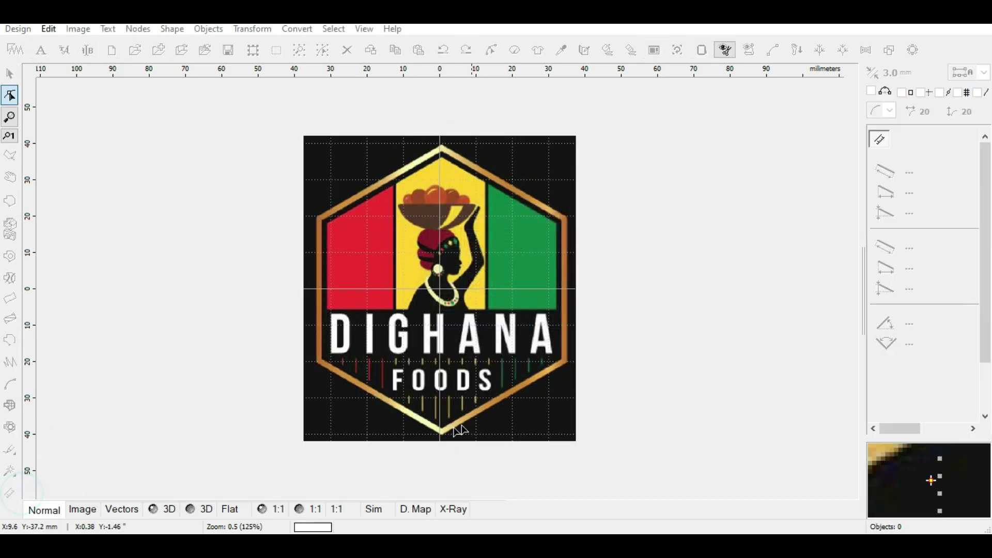
left_click(444, 435)
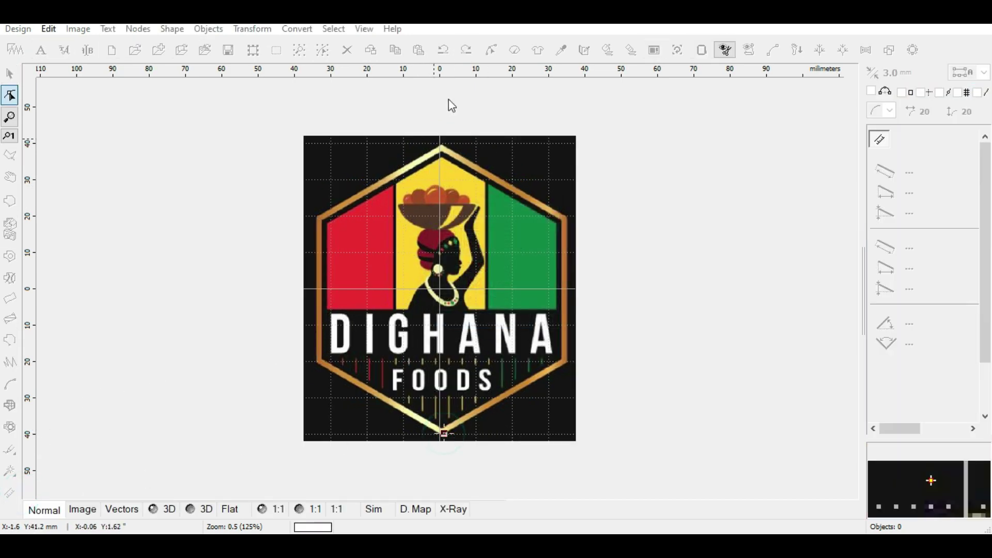
left_click(442, 144)
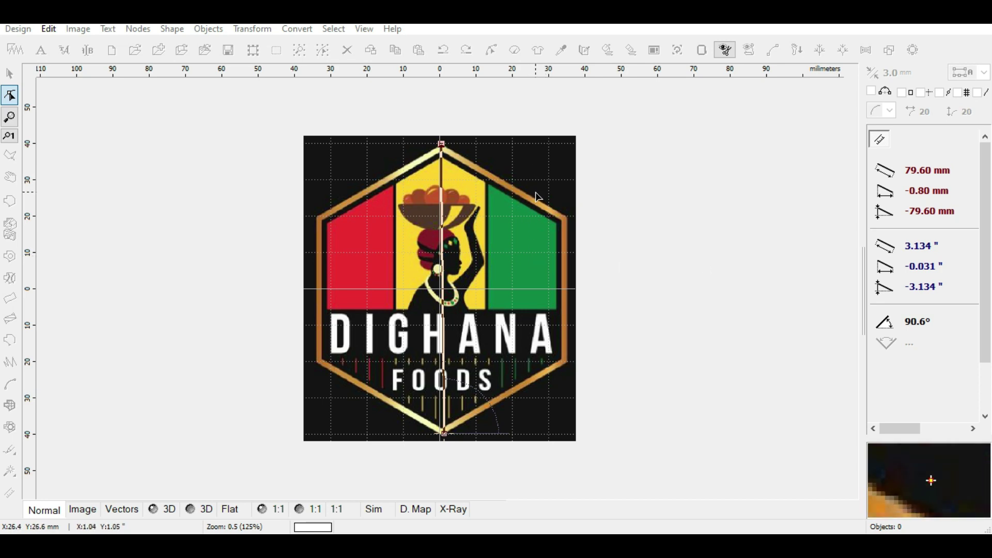
key("Escape")
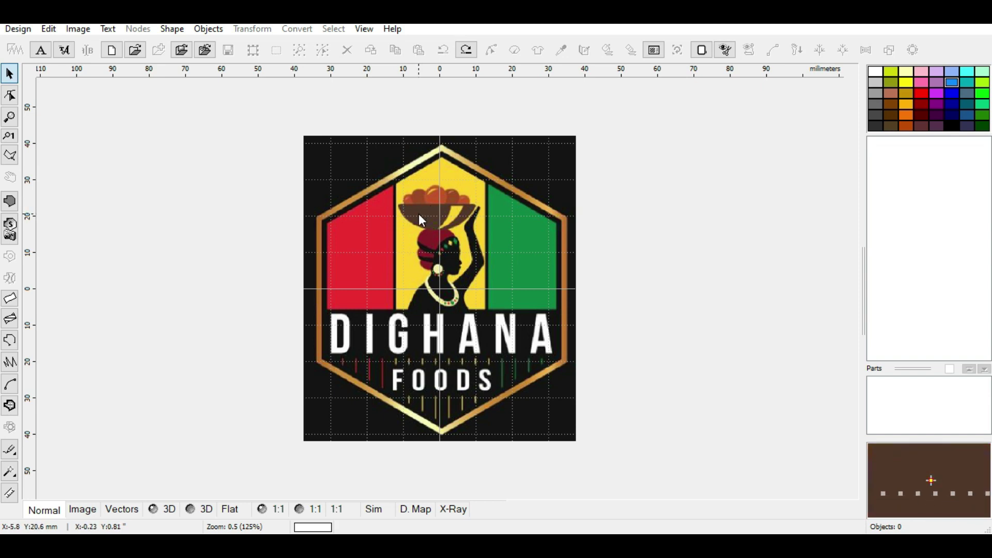
- Clear the design page of the previously imported logo with Ctrl+N
key("ctrl+n")
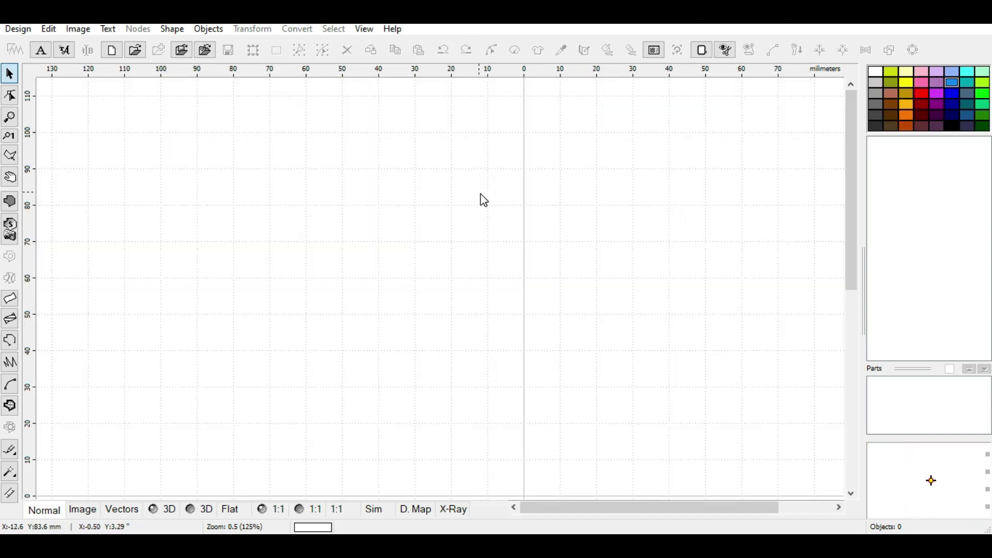
scroll(484, 201, "down", 1)
scroll(459, 220, "down", 1)
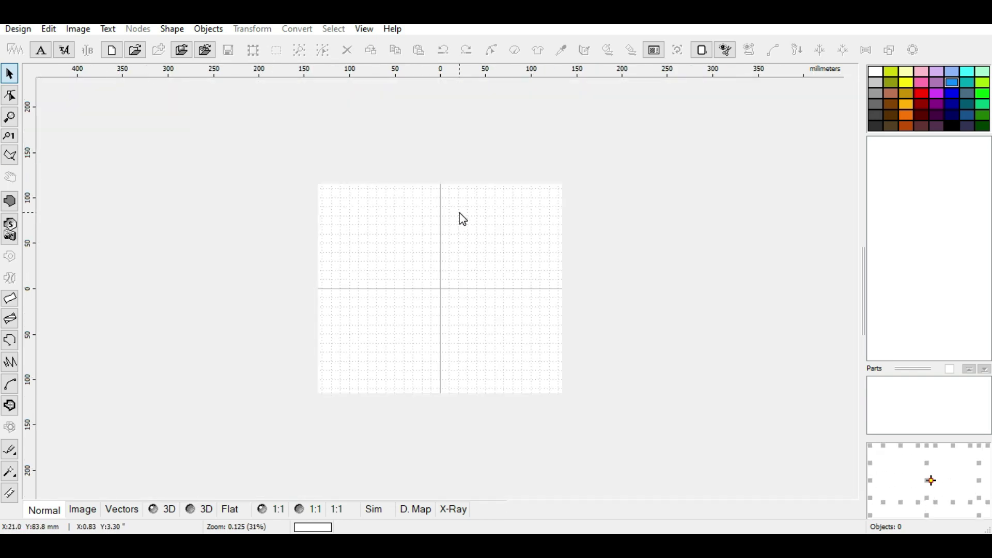
scroll(462, 227, "up", 1)
scroll(463, 227, "down", 1)
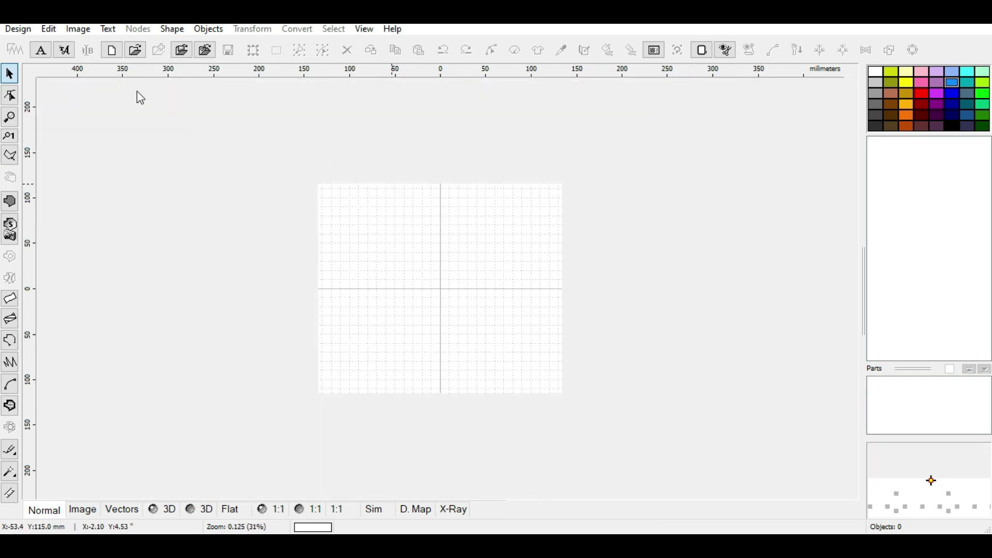
- Import IMG-20201207-WA0005 again and accept the scaling prompt
left_click(79, 32)
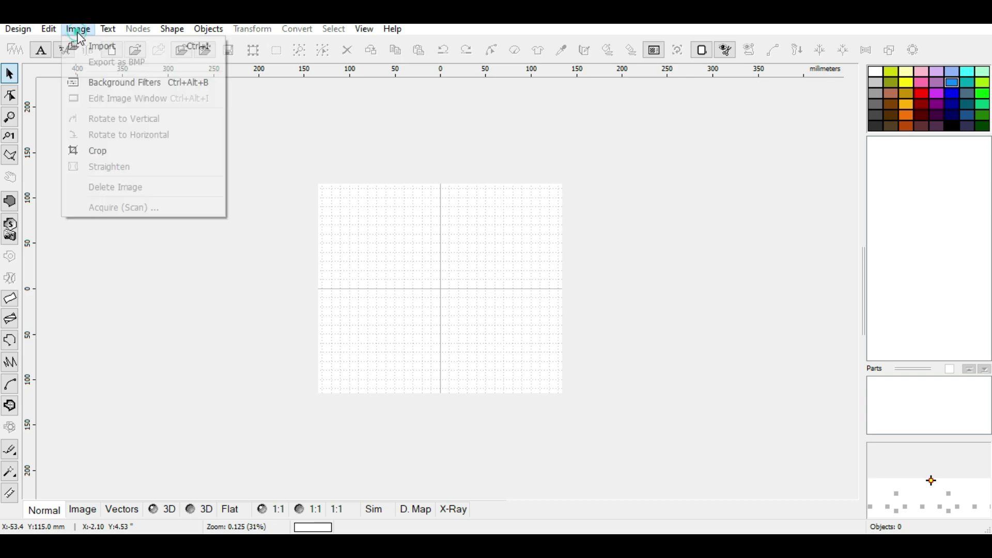
left_click(92, 52)
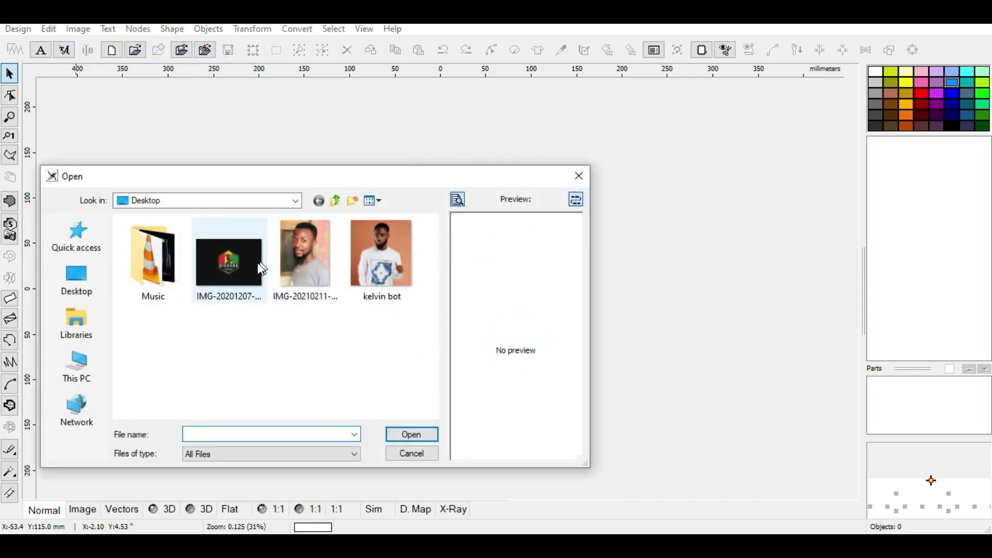
left_click(241, 268)
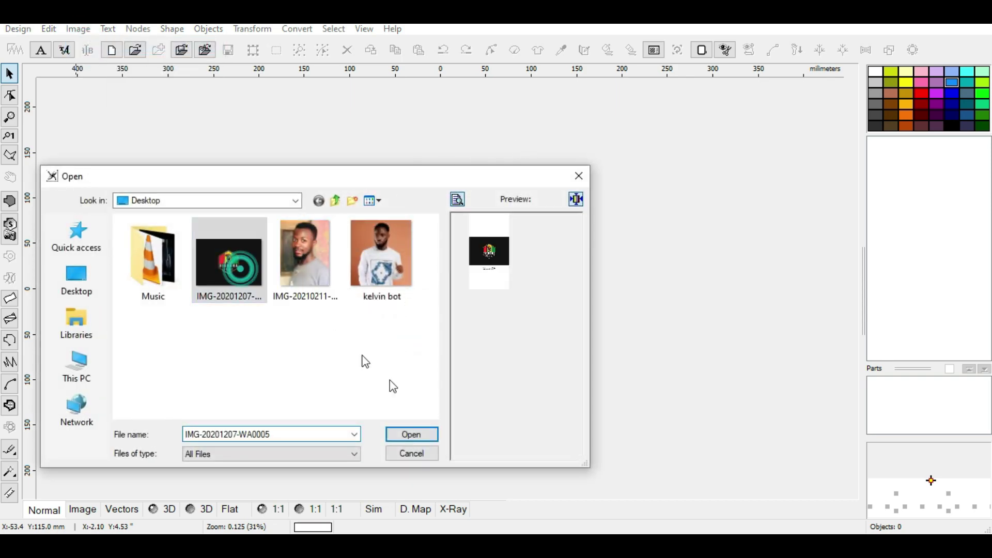
left_click(425, 436)
left_click(522, 331)
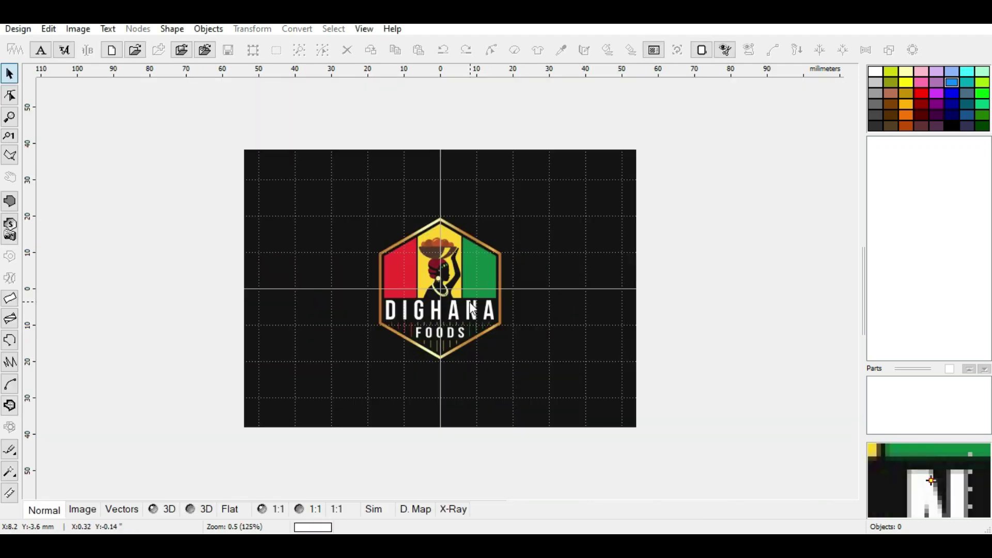
- Trim the logo's left and top crop edges in to the badge in the Edit Image Window
left_click(79, 31)
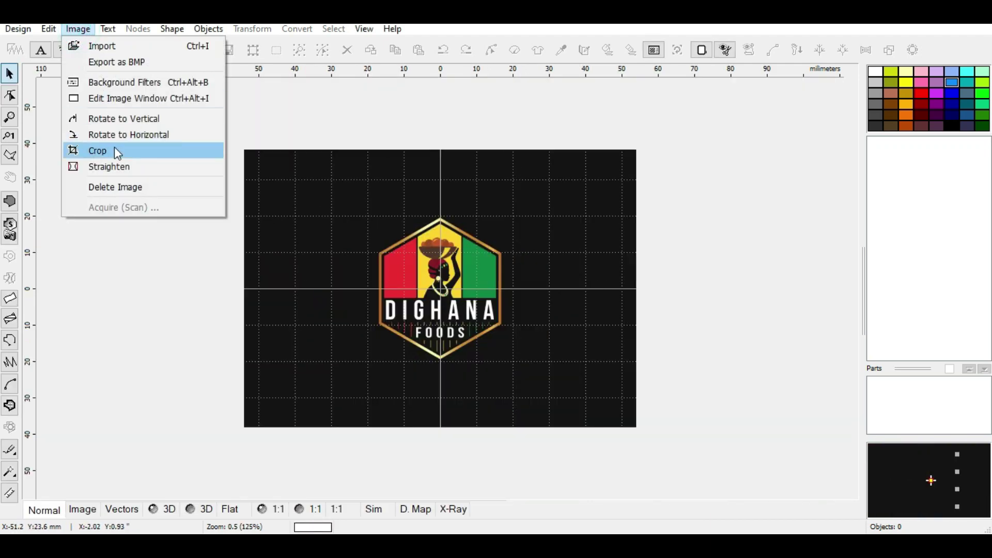
left_click(124, 104)
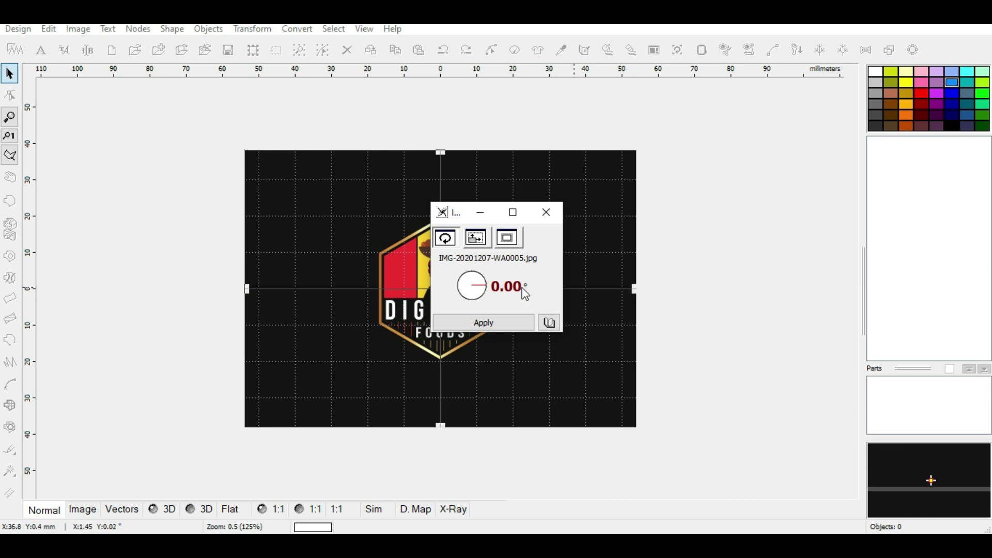
left_click(248, 287)
left_click_drag(248, 288, 370, 291)
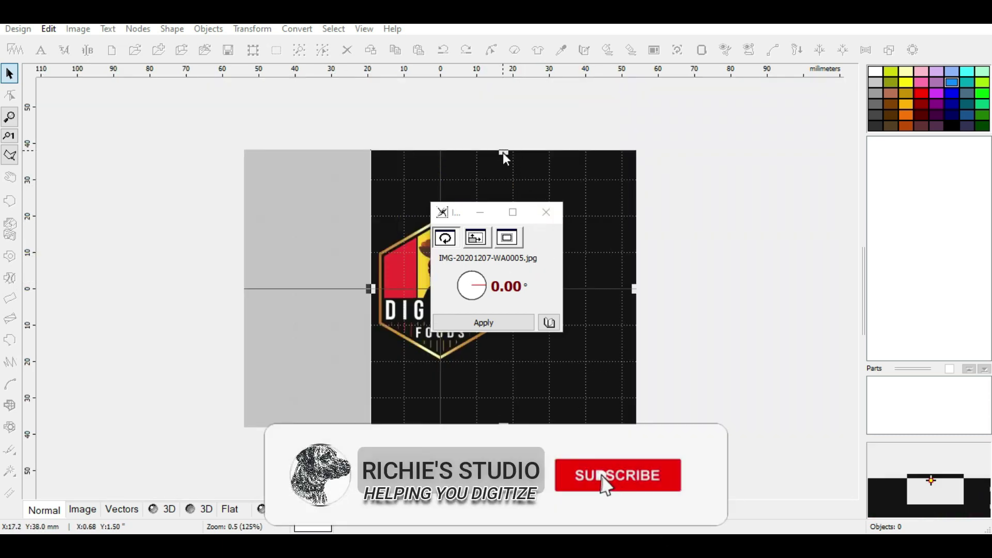
left_click_drag(504, 153, 716, 239)
left_click(443, 212)
left_click(454, 215)
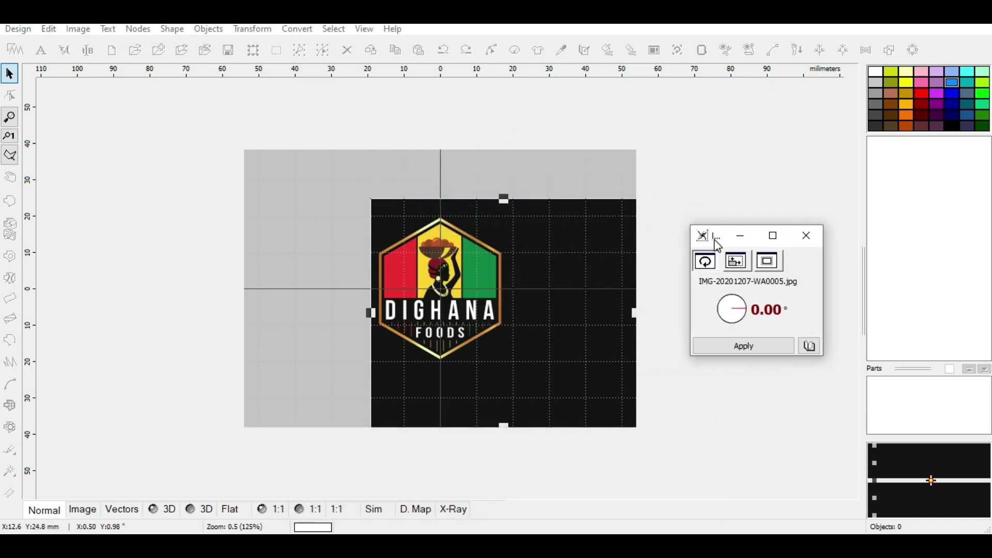
- Trim the right and bottom crop edges to the badge and apply the crop
left_click(635, 314)
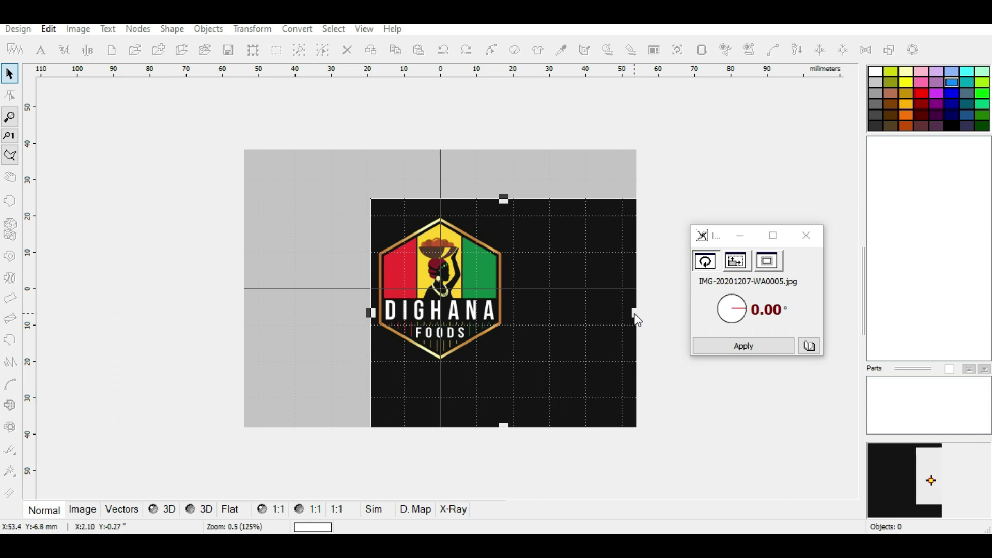
left_click_drag(636, 315, 507, 311)
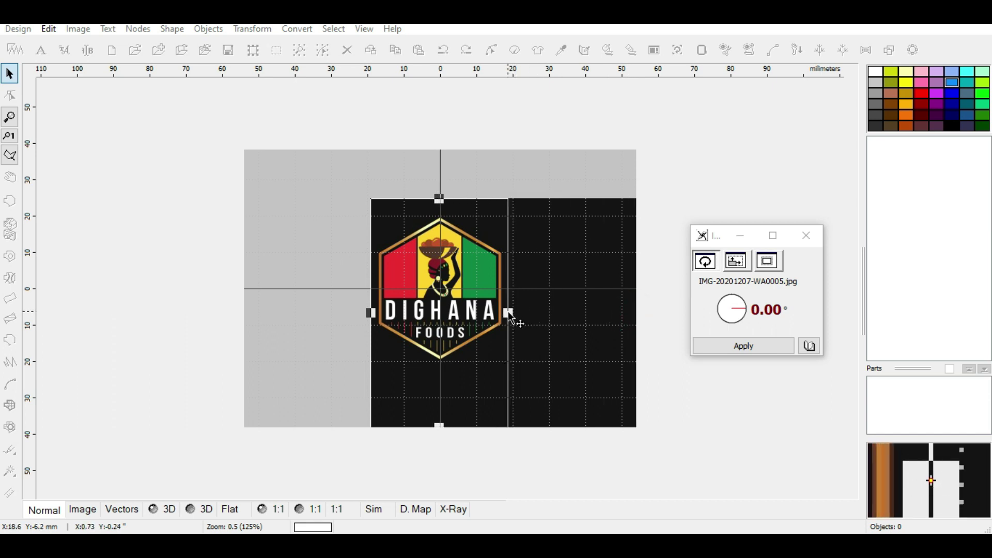
left_click_drag(439, 427, 439, 371)
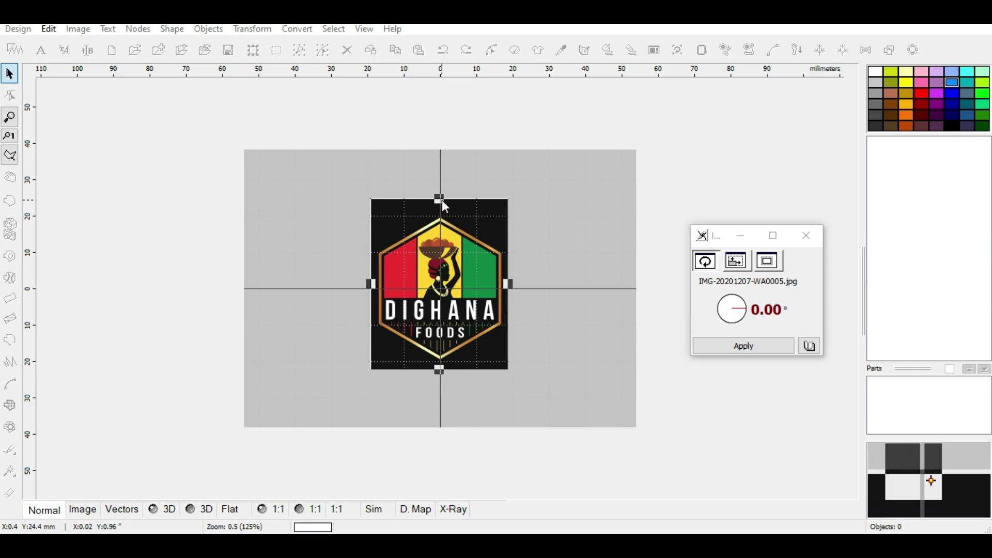
left_click_drag(441, 199, 444, 215)
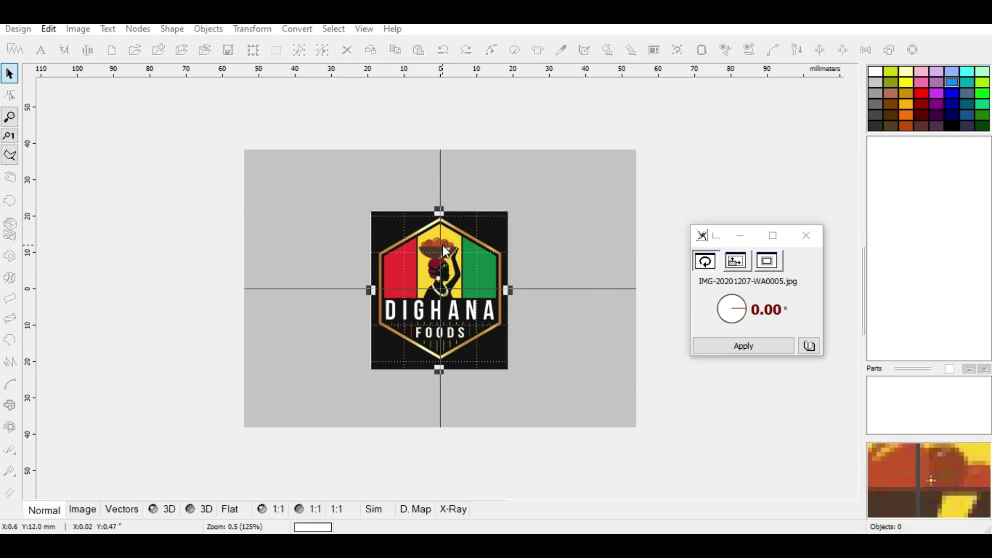
scroll(444, 215, "up", 2)
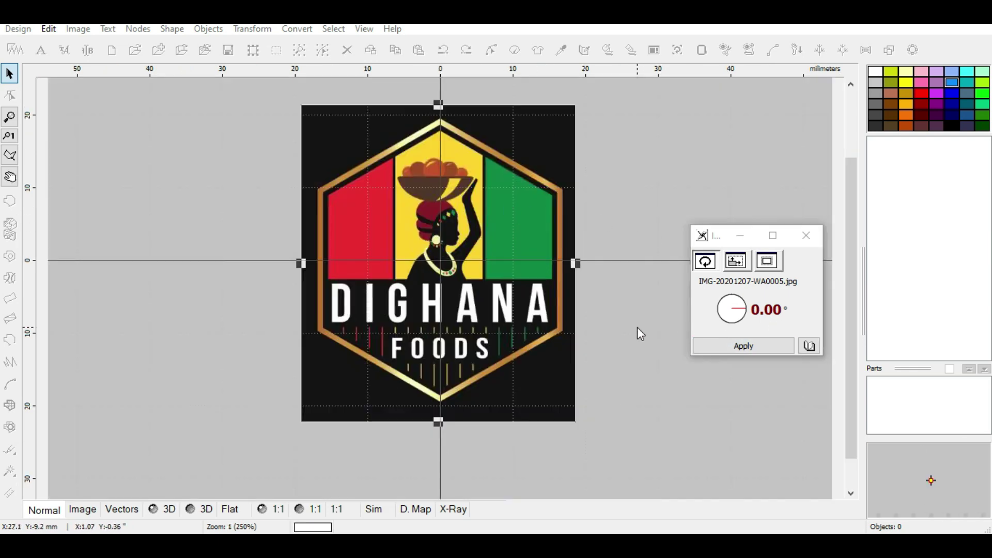
left_click(759, 346)
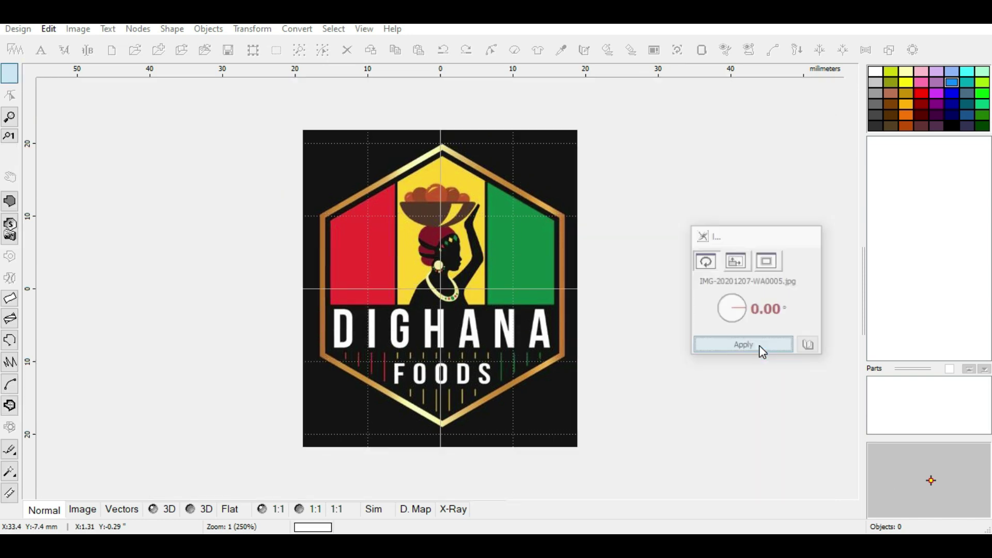
- Show the cropped logo's 37.8 × 43.6 mm size settings, with the window moved off the logo
scroll(473, 278, "down", 2)
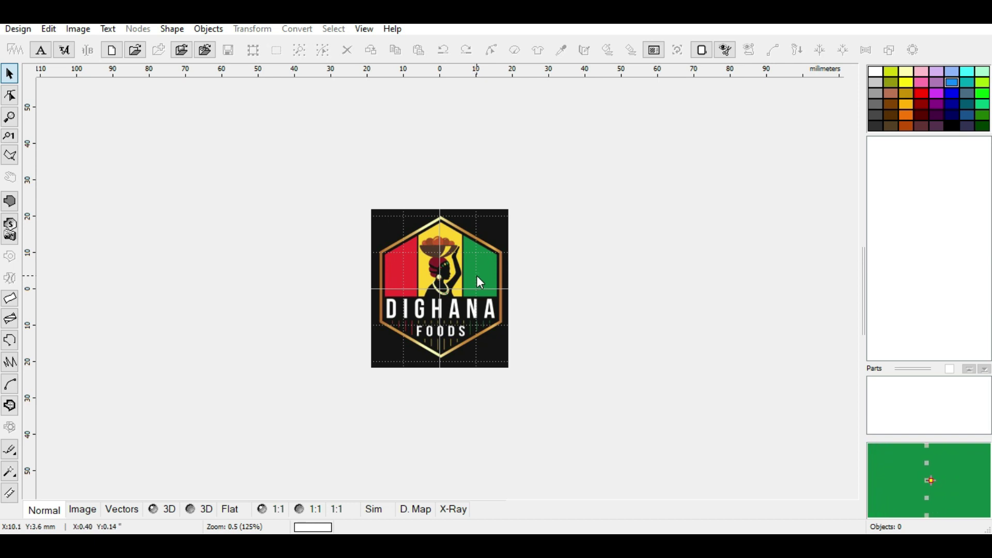
left_click(69, 31)
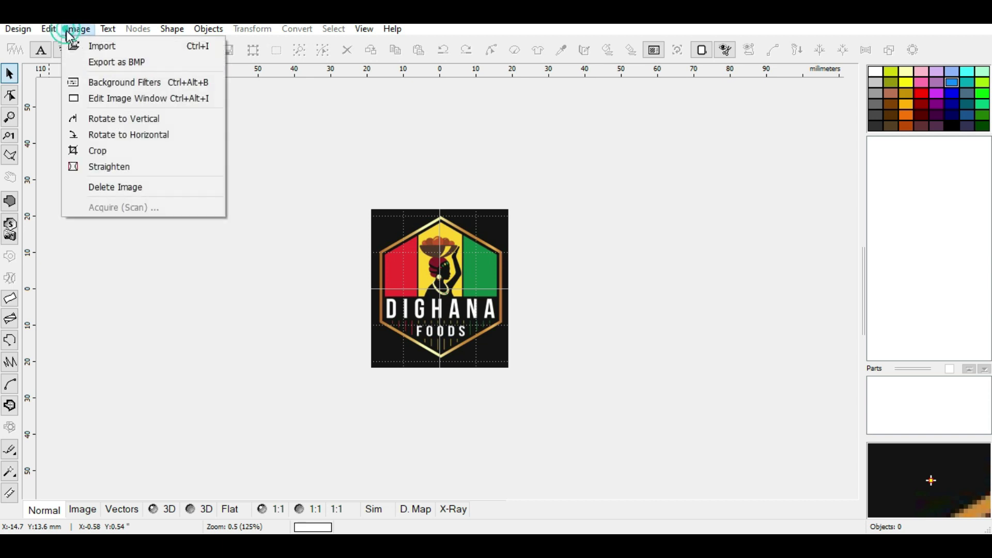
left_click(86, 100)
left_click(475, 239)
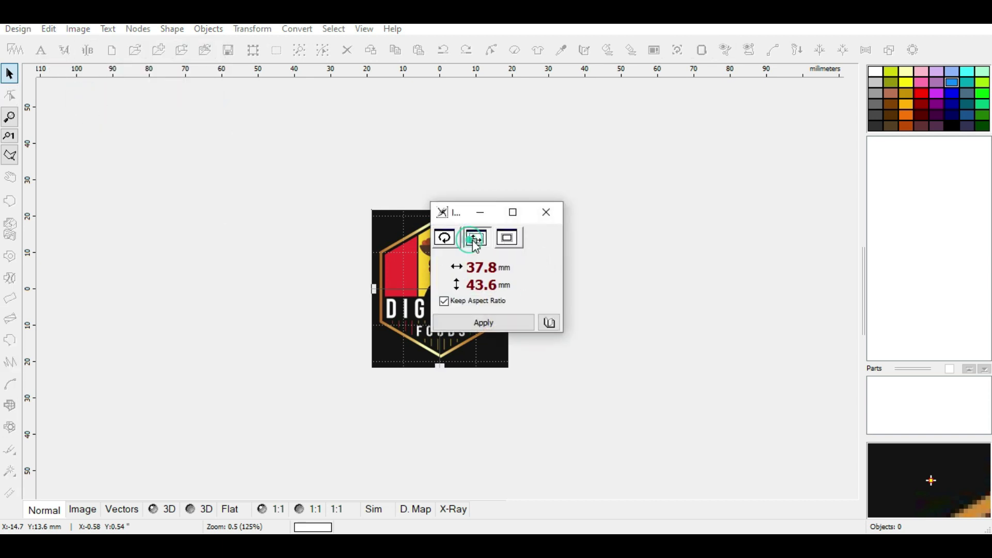
left_click(464, 217)
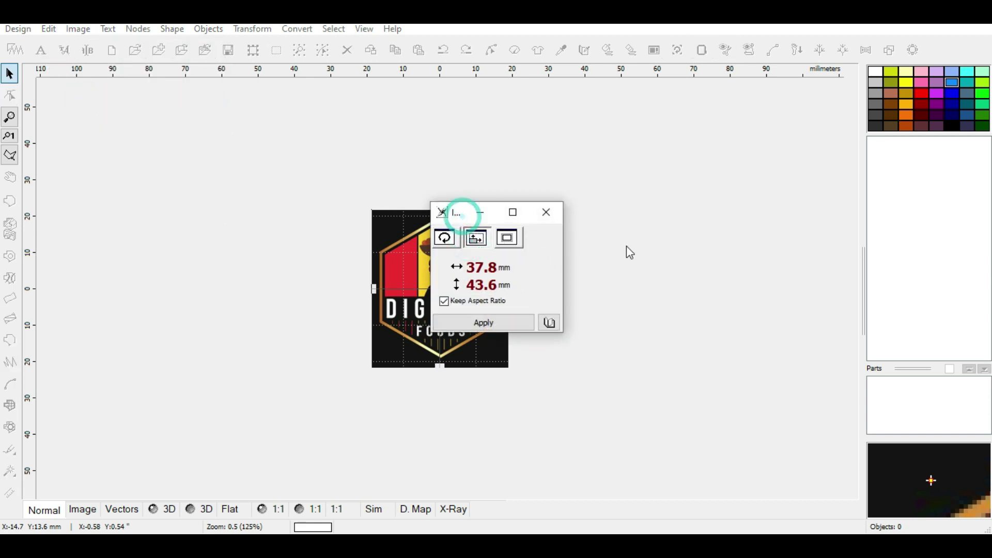
left_click_drag(438, 215, 649, 210)
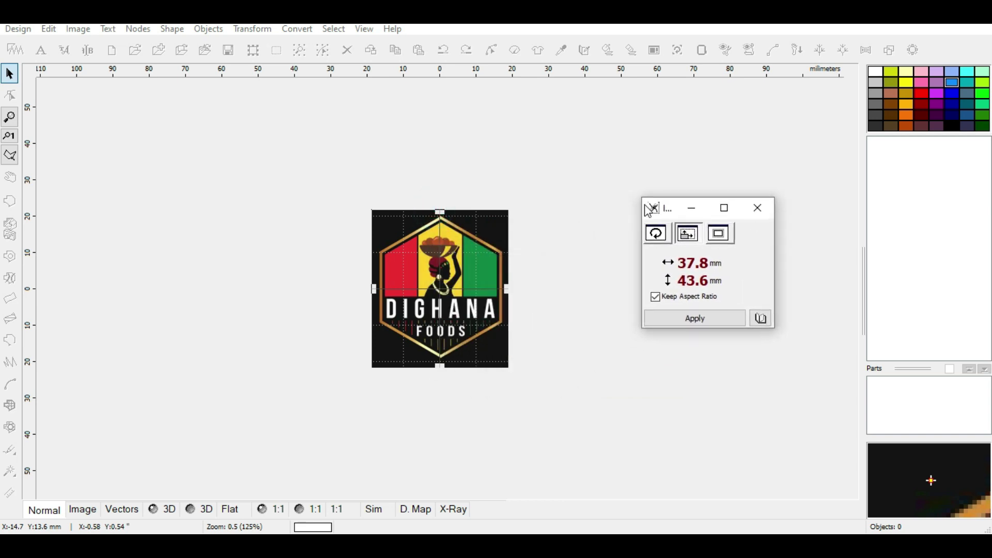